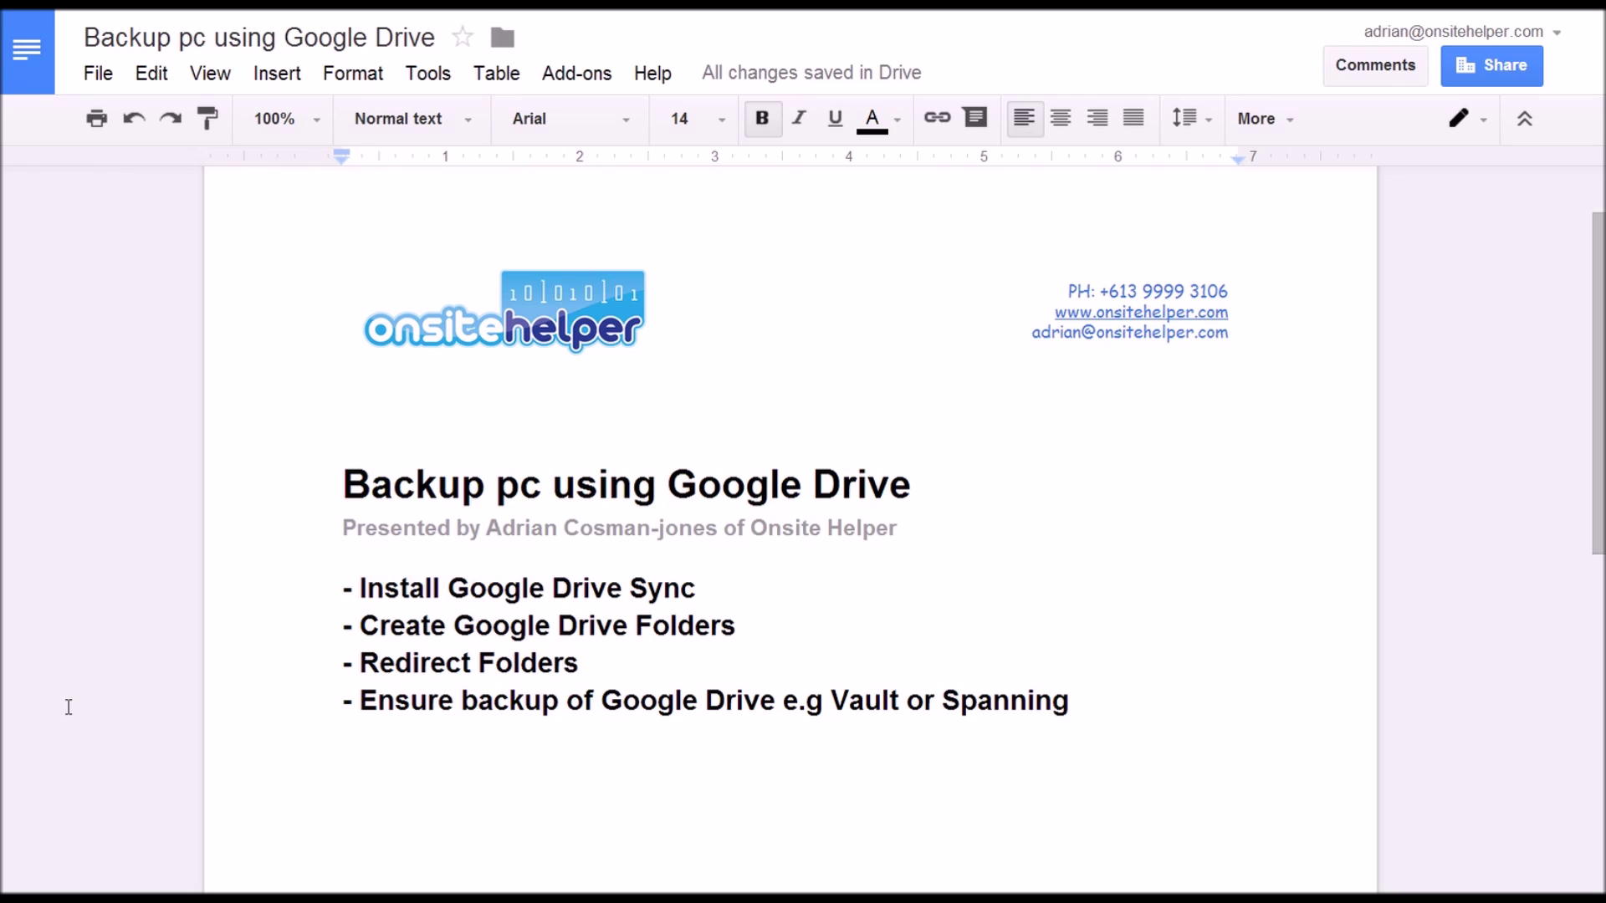
Step: Place the cursor in the document at the Install Google Drive Sync line
scroll(72, 660, up, 1)
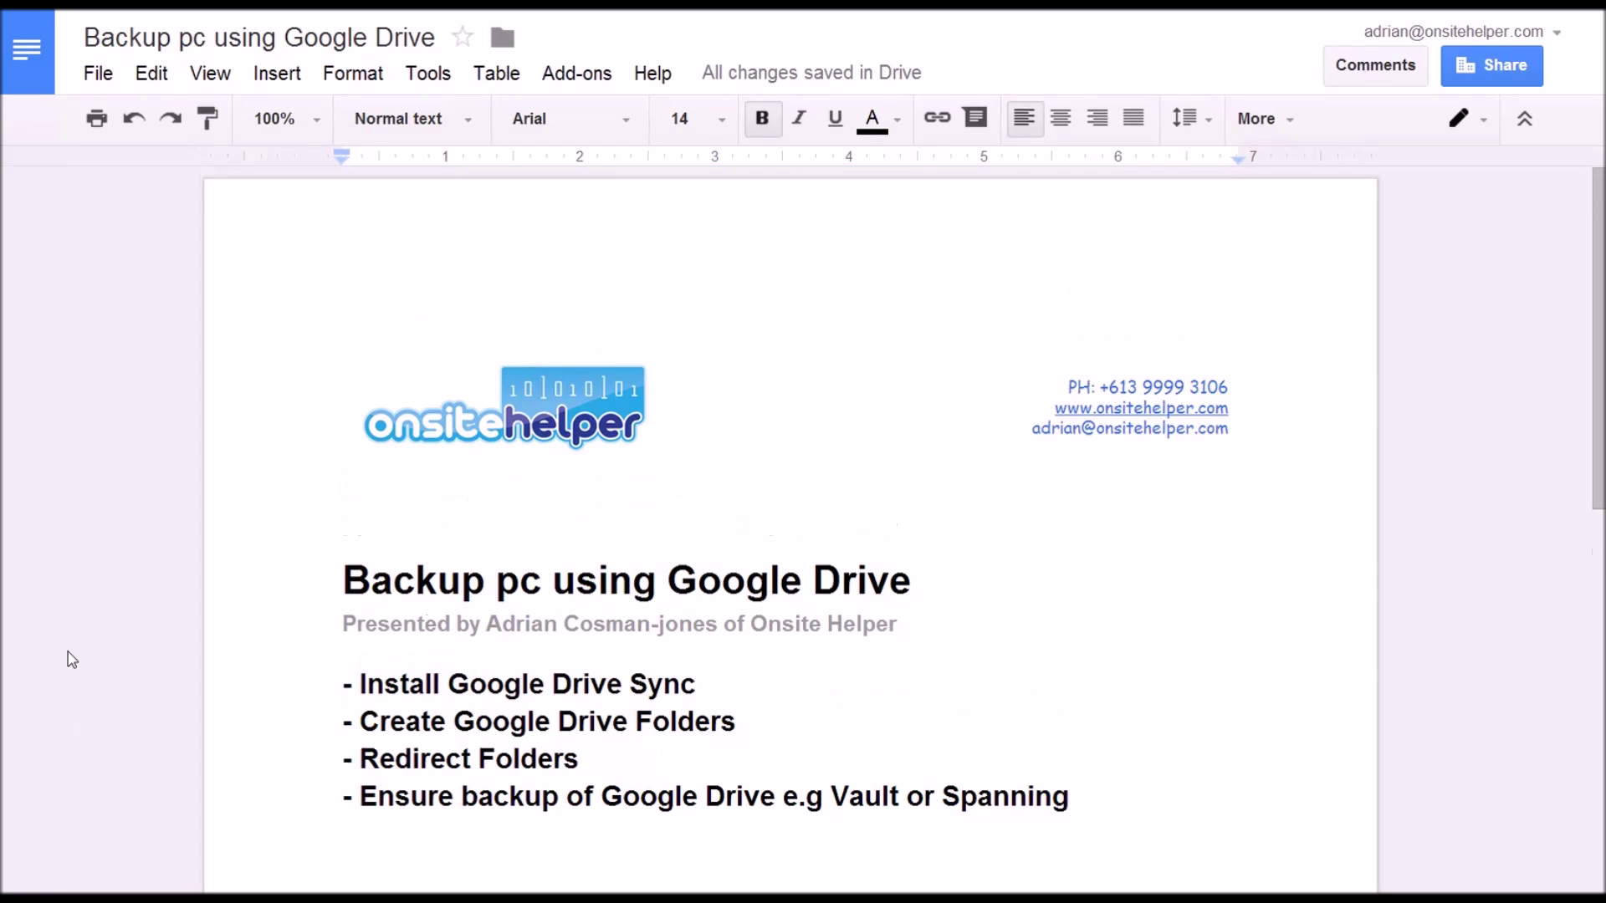
click(72, 660)
click(64, 691)
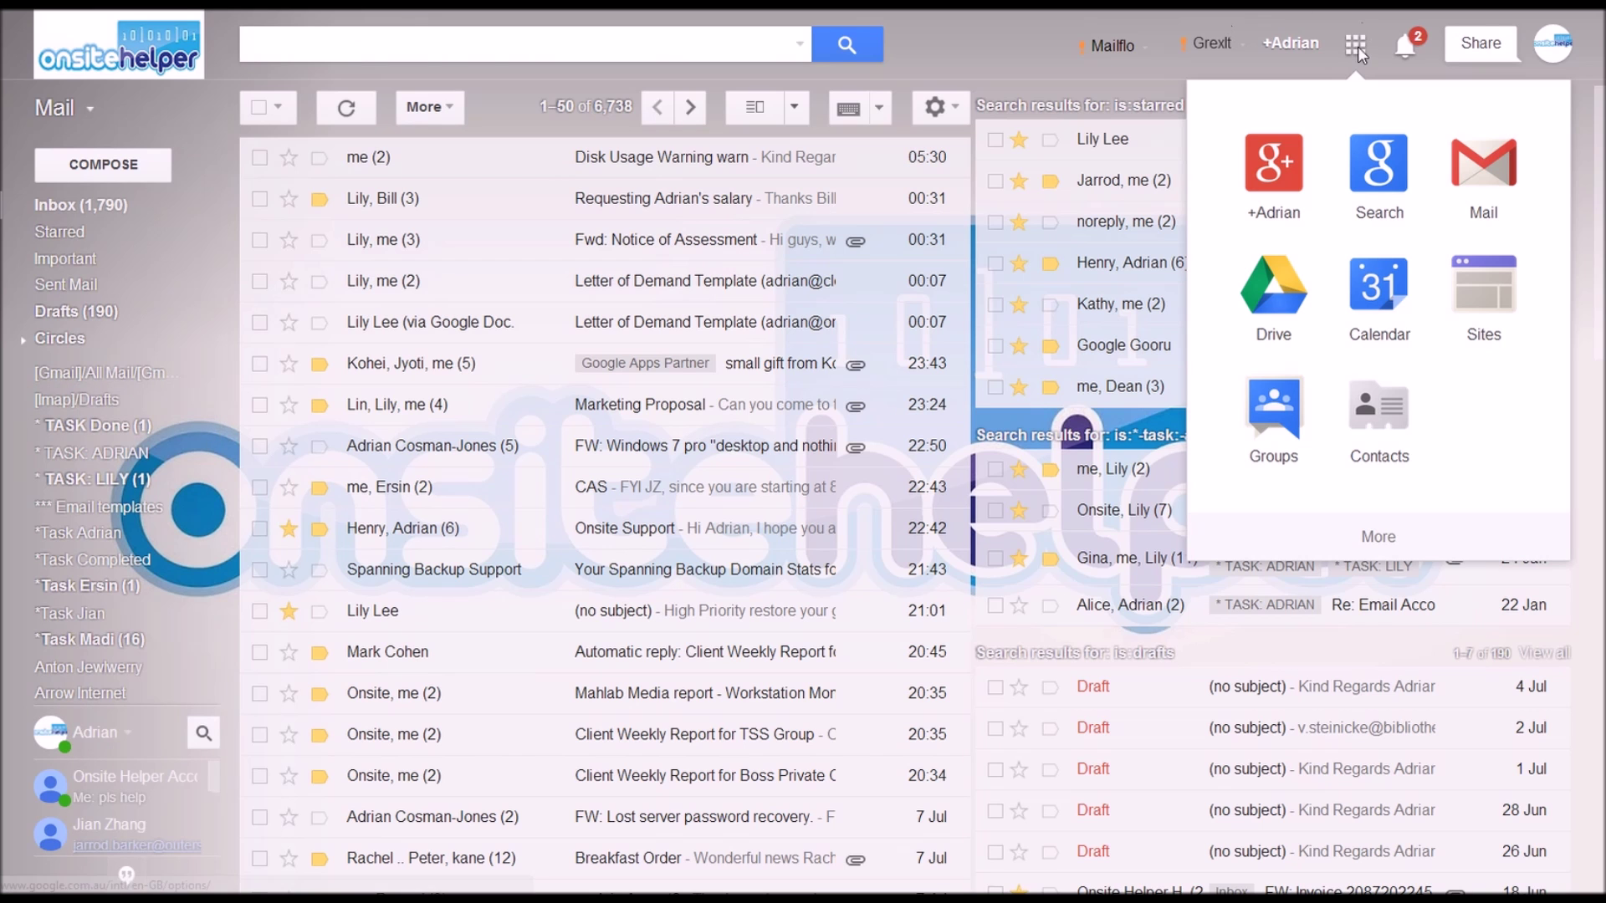
Step: Switch from Gmail to Google Drive through the Google apps launcher
click(1357, 47)
click(1358, 47)
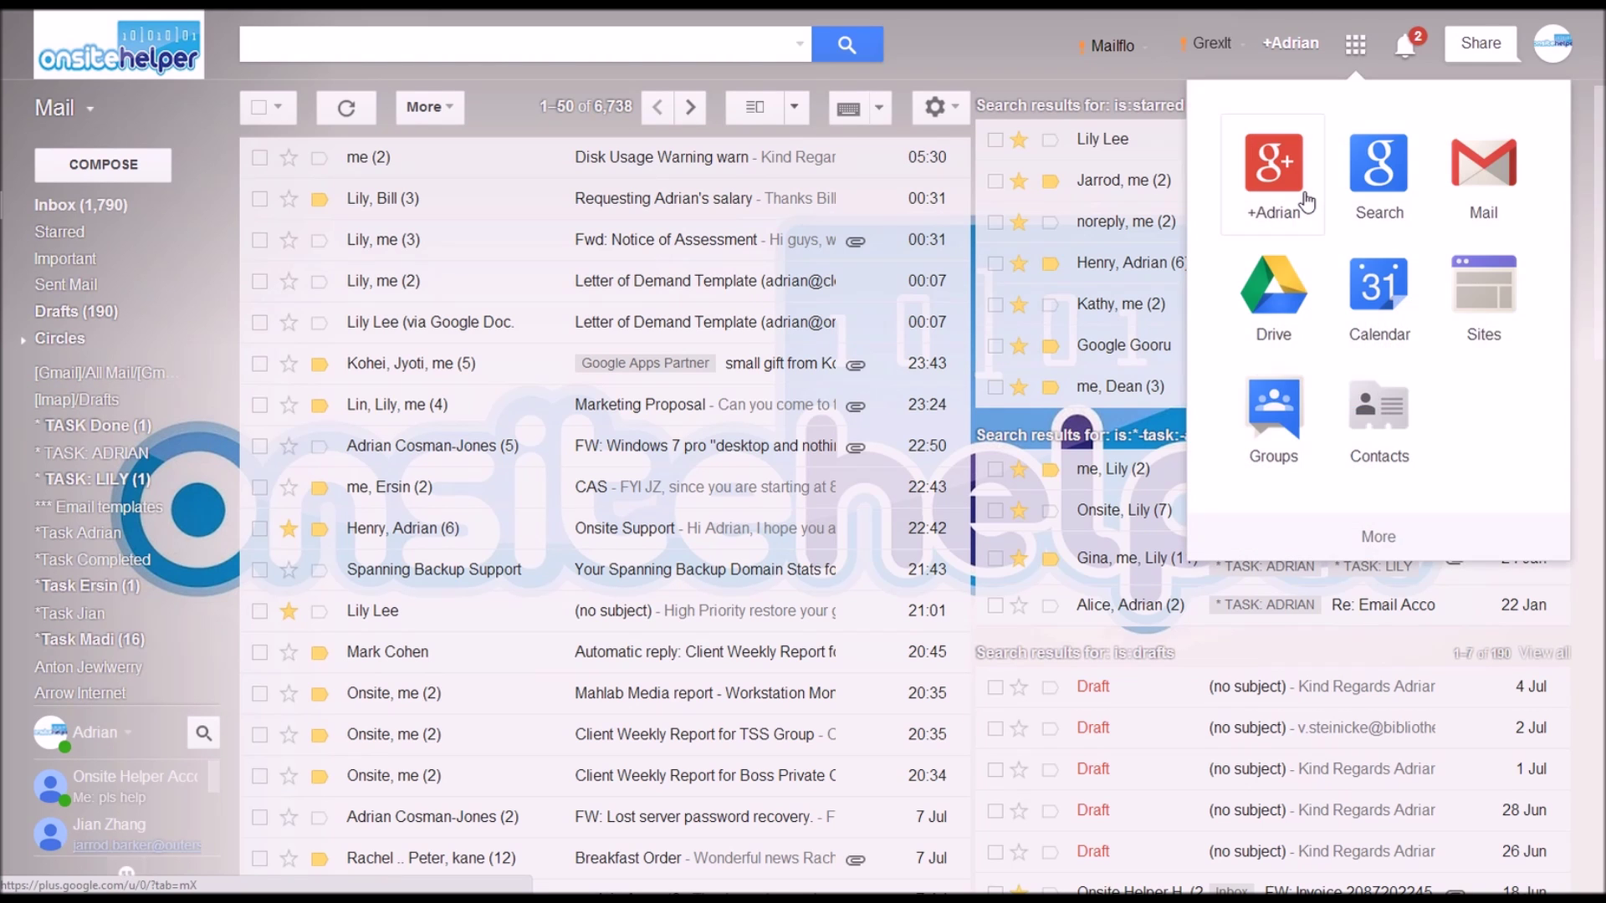
click(1249, 274)
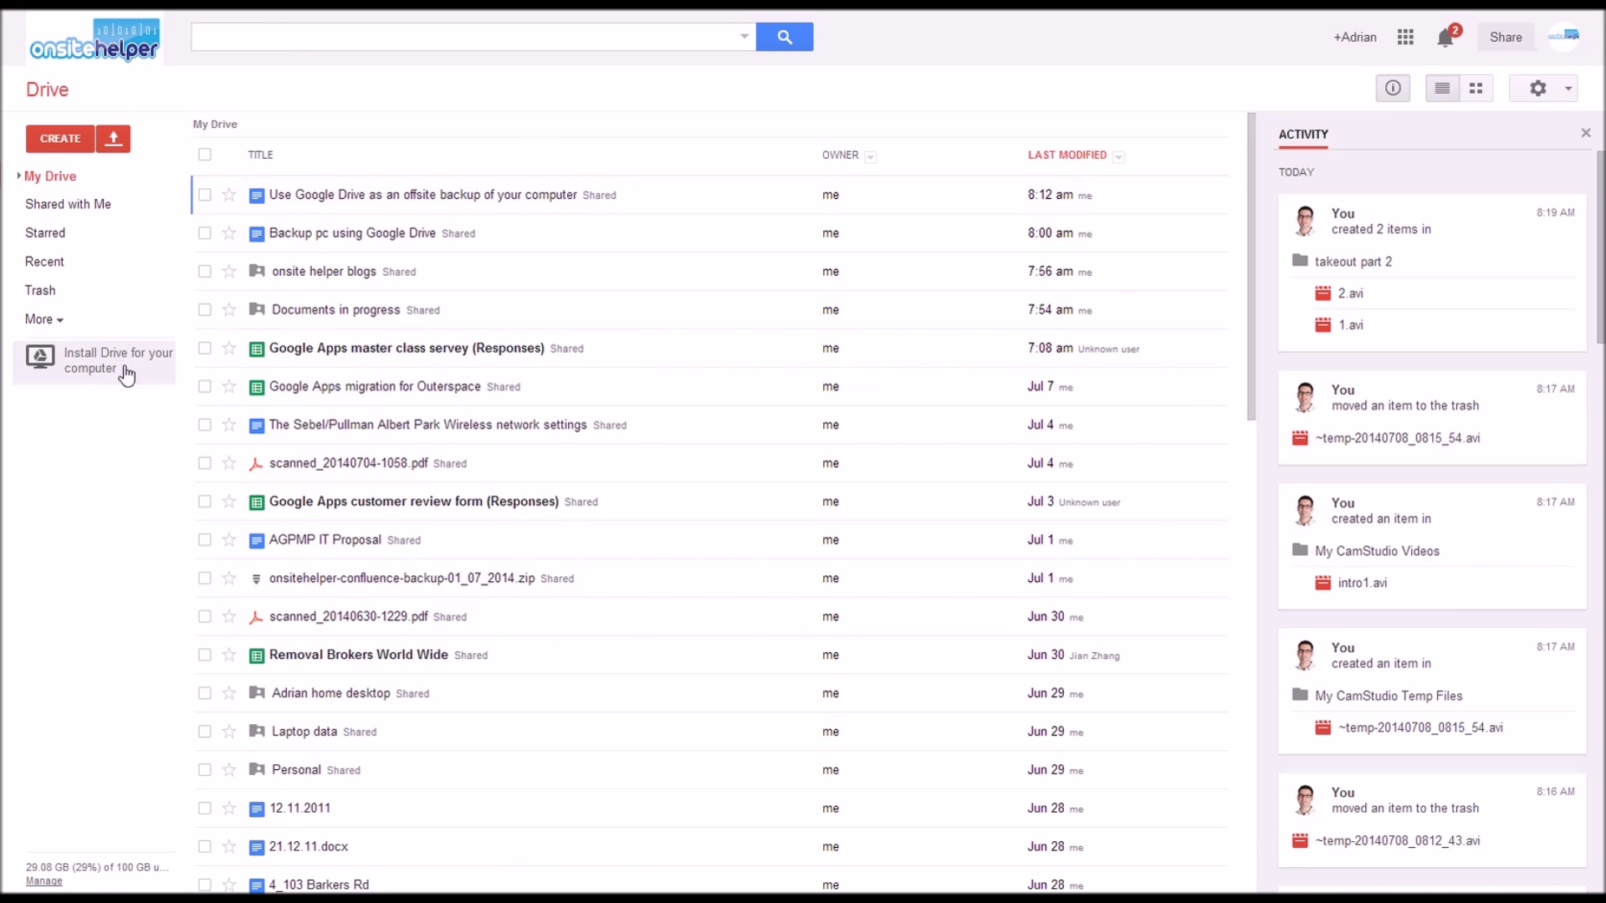
Step: Start the Drive for PC installation from 'Install Drive for your computer'
click(92, 368)
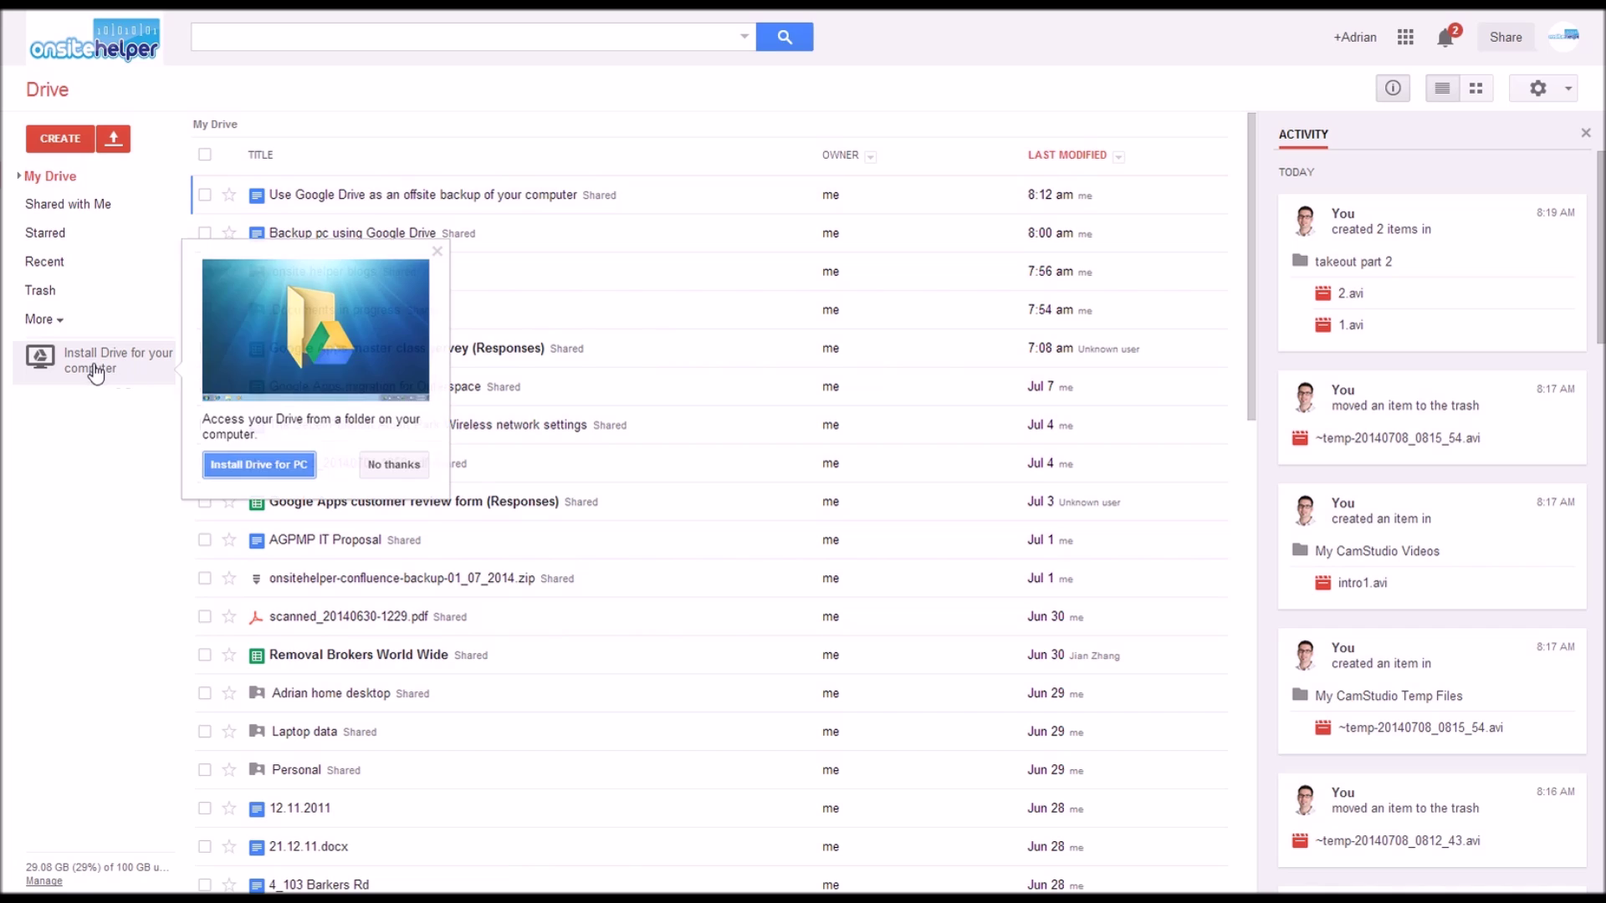
click(243, 455)
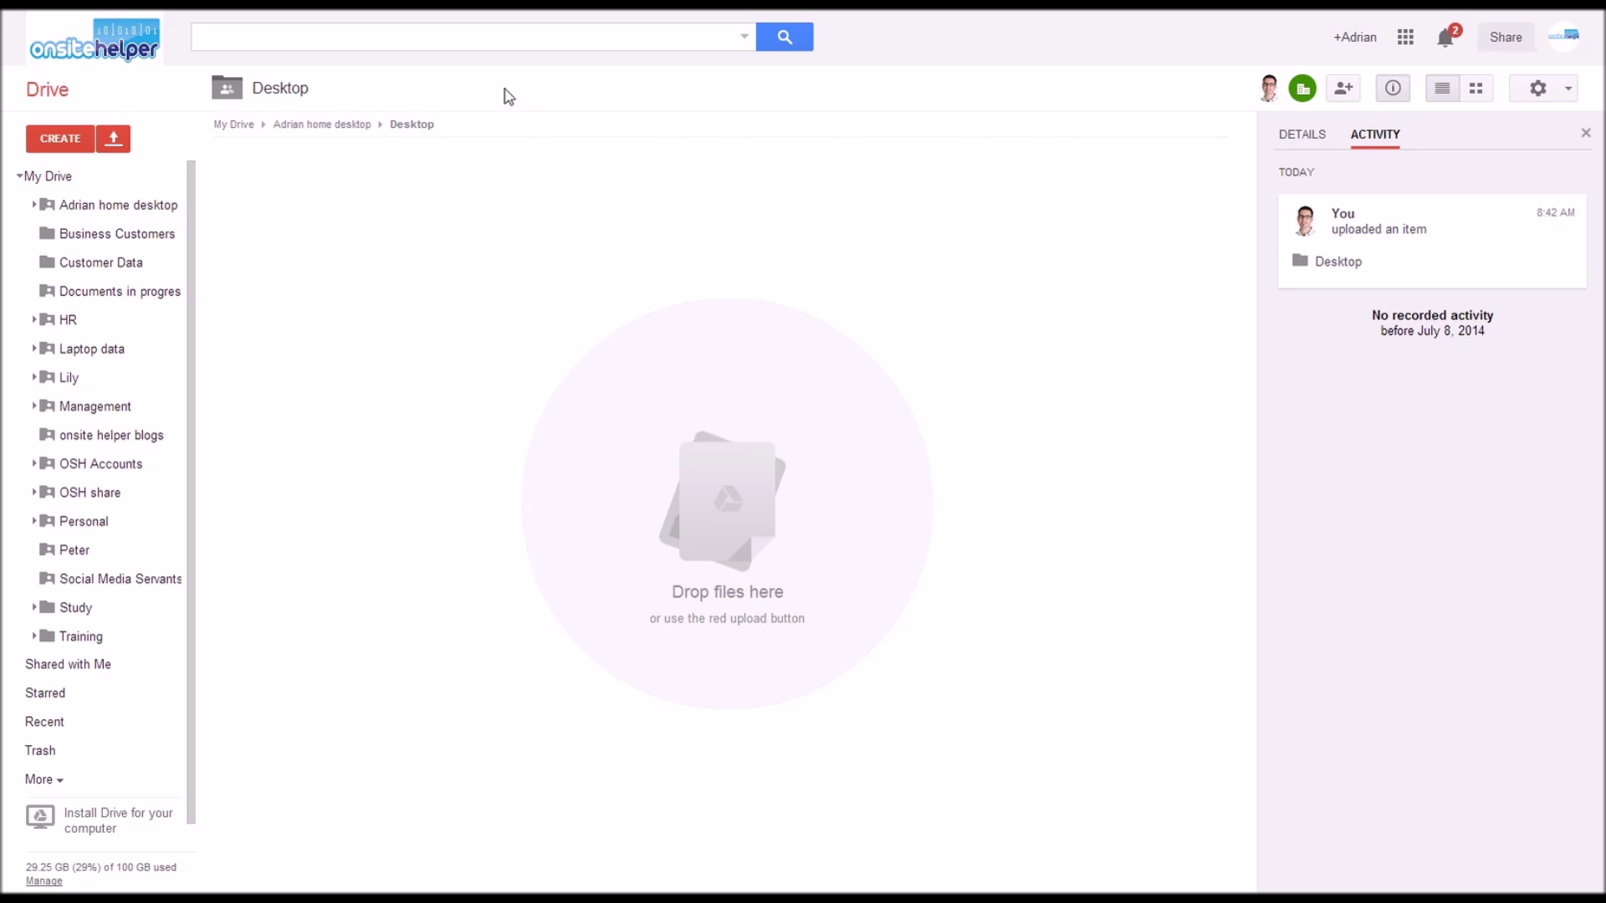
Step: Cancel a new 'Adrian home pc' folder and open the Adrian home desktop folder instead
click(60, 141)
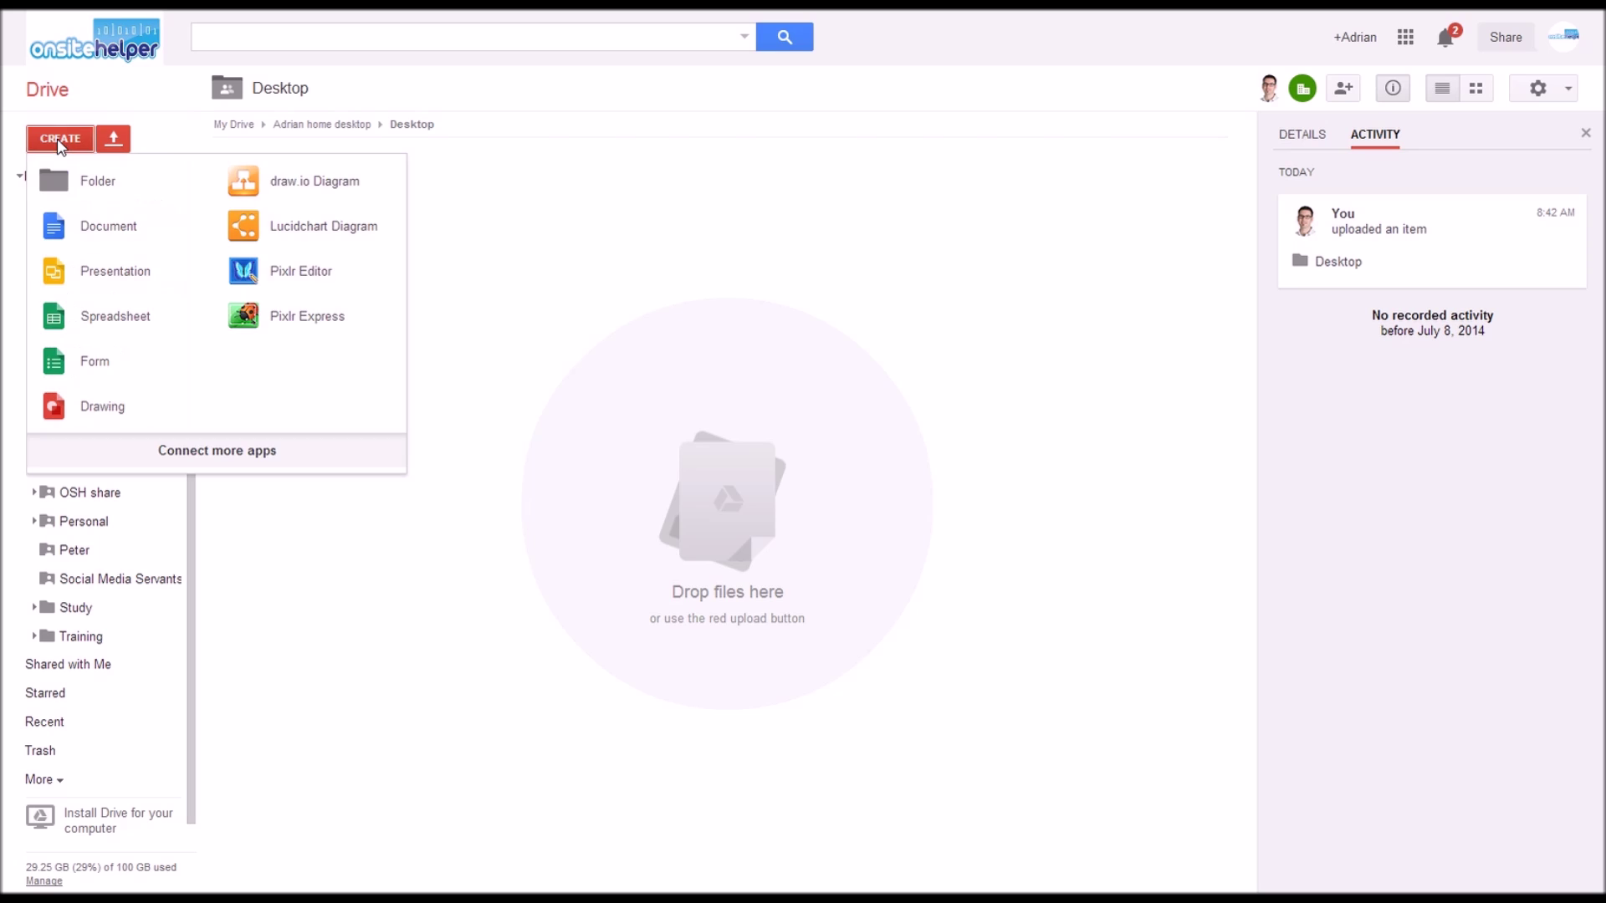
click(98, 194)
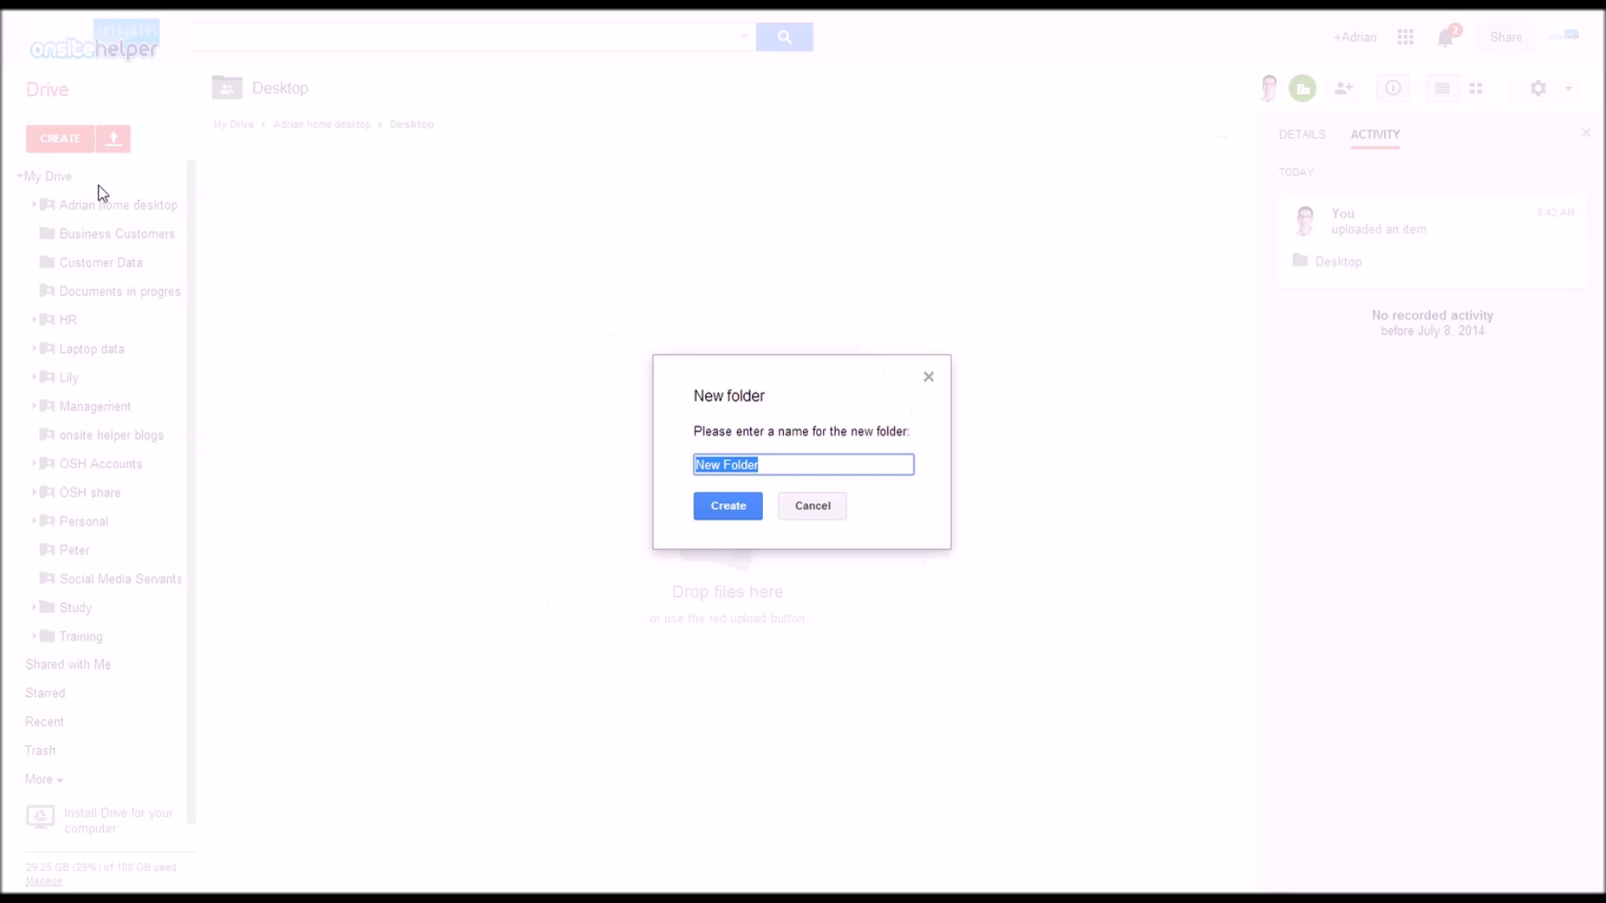
text(Adrian home pc)
key(Return)
click(35, 205)
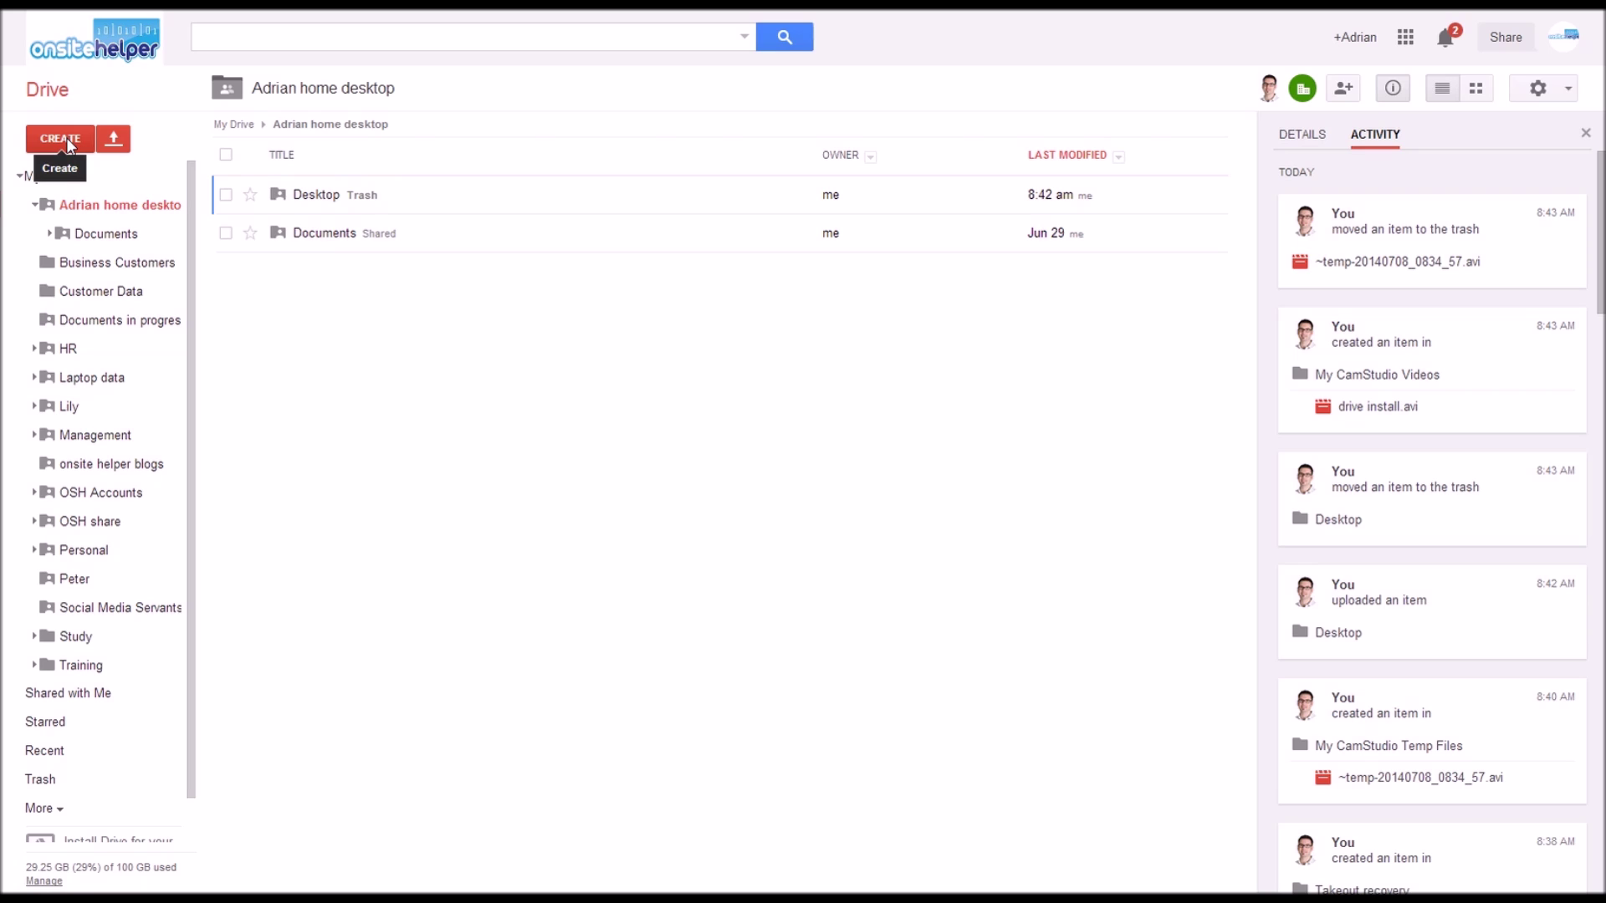
click(67, 137)
Step: Create a shared folder named 'Photos' inside Adrian home desktop
click(92, 181)
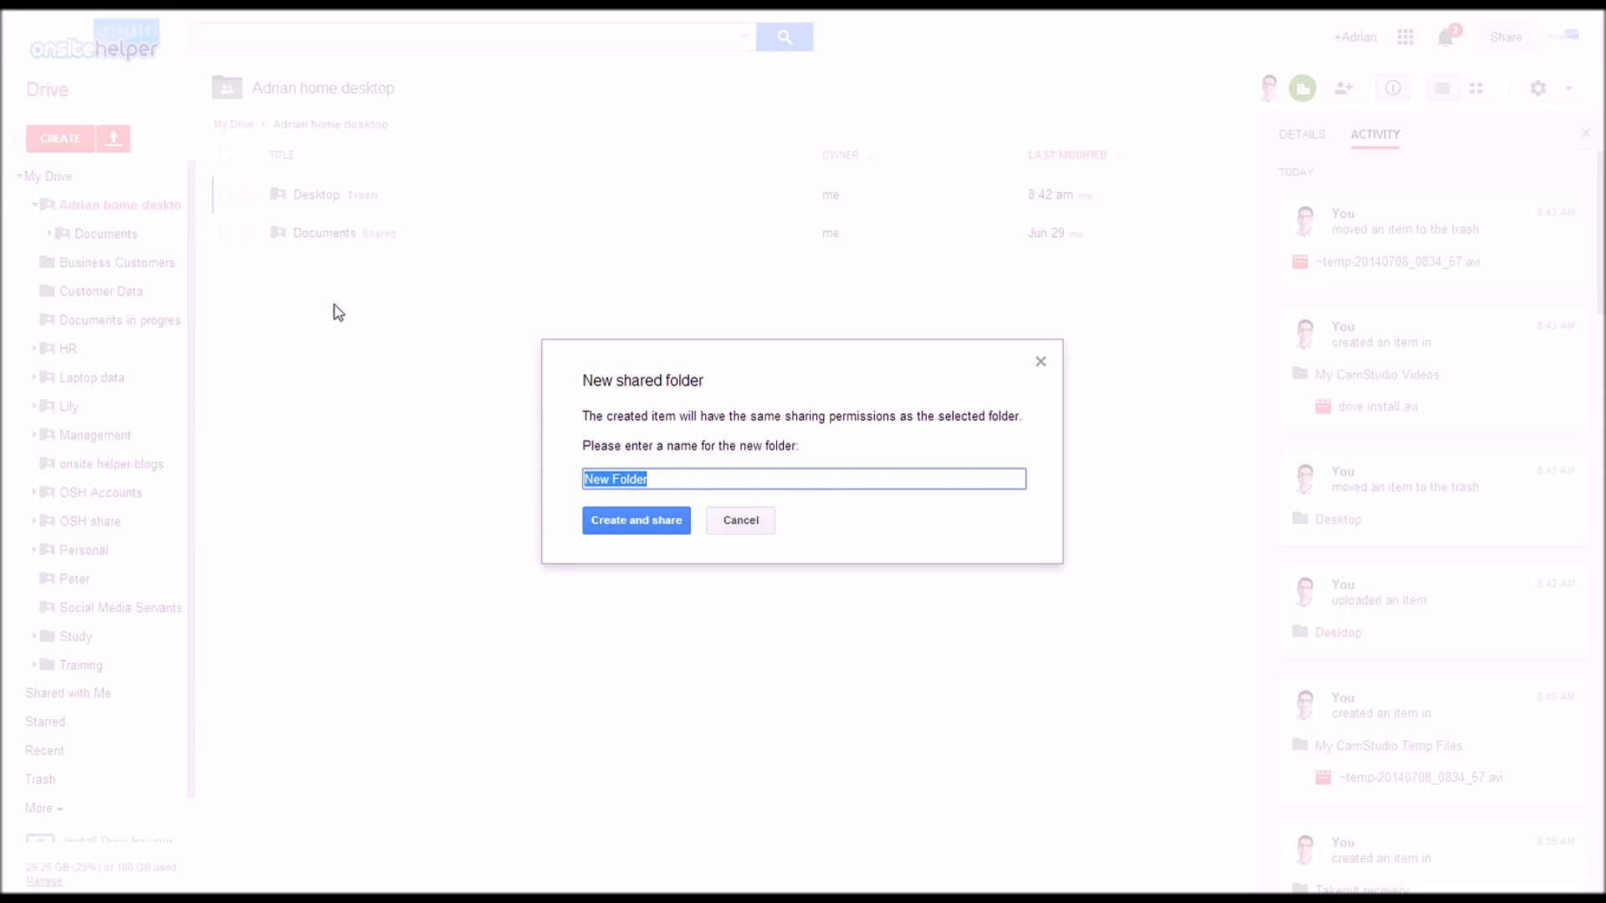
text(Photos)
click(644, 520)
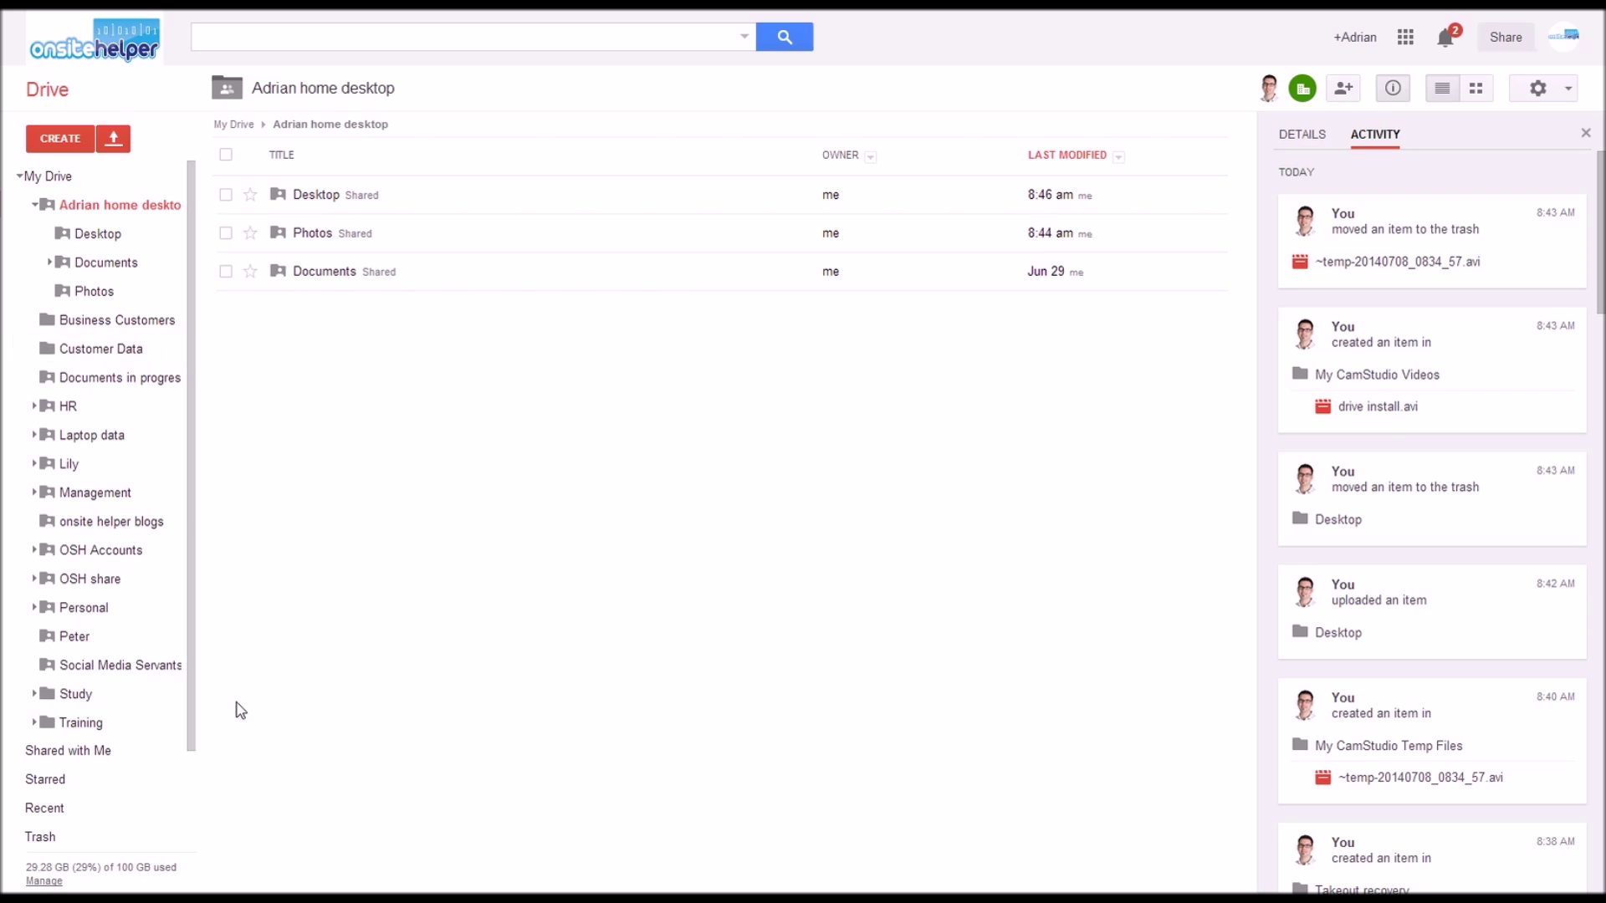
Step: Show the Location settings of the Desktop folder's Properties from This PC
click(198, 803)
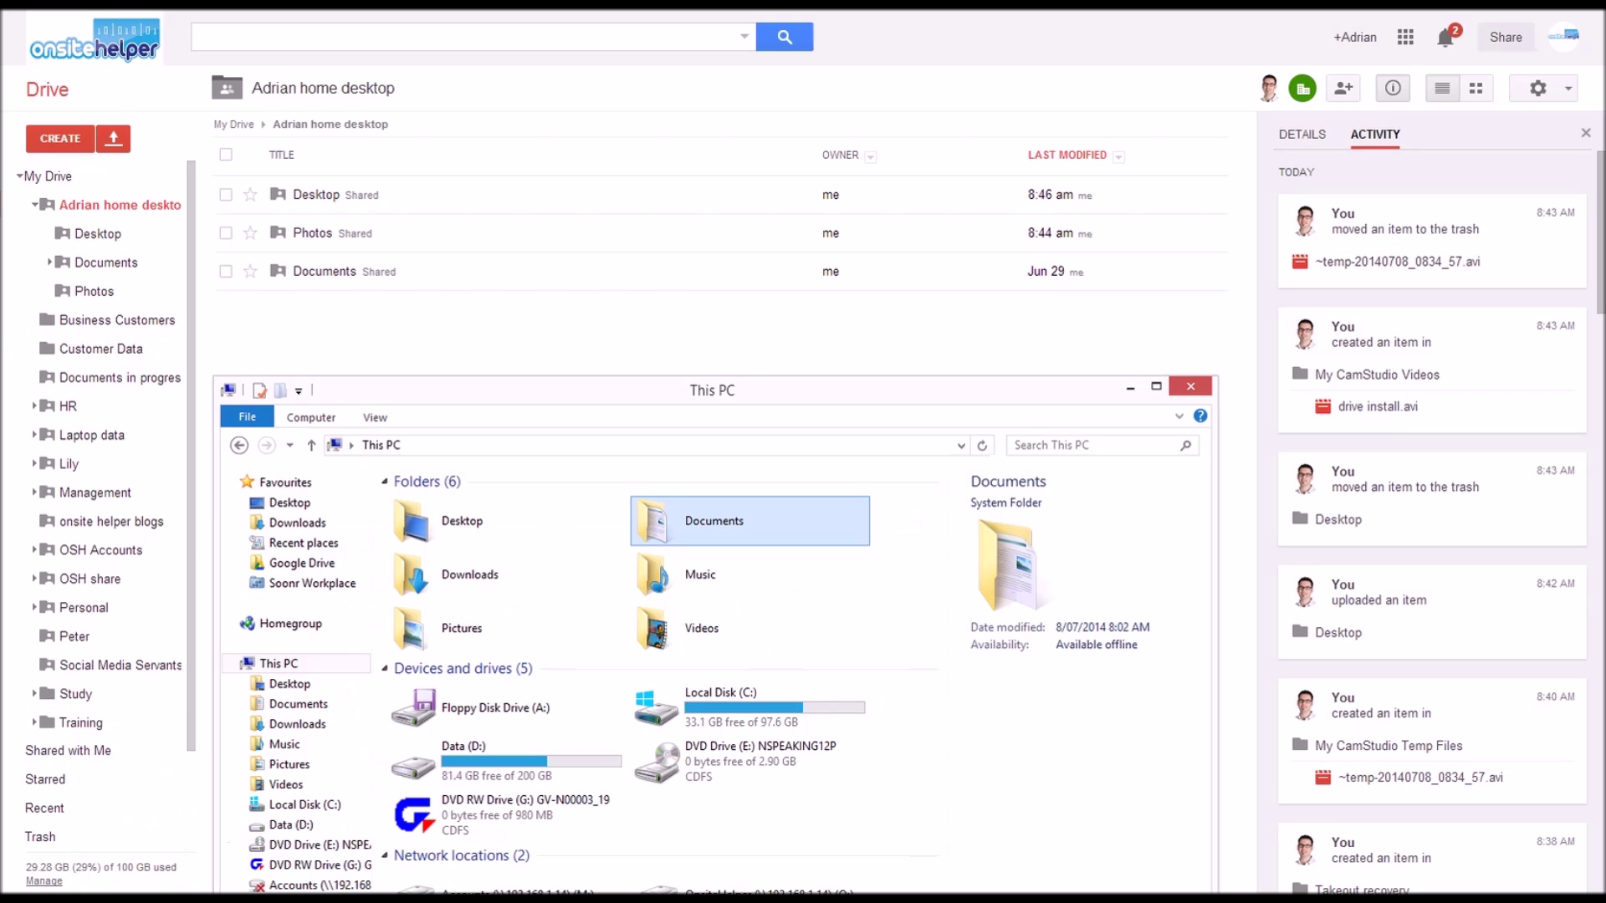
right_click(706, 529)
right_click(454, 524)
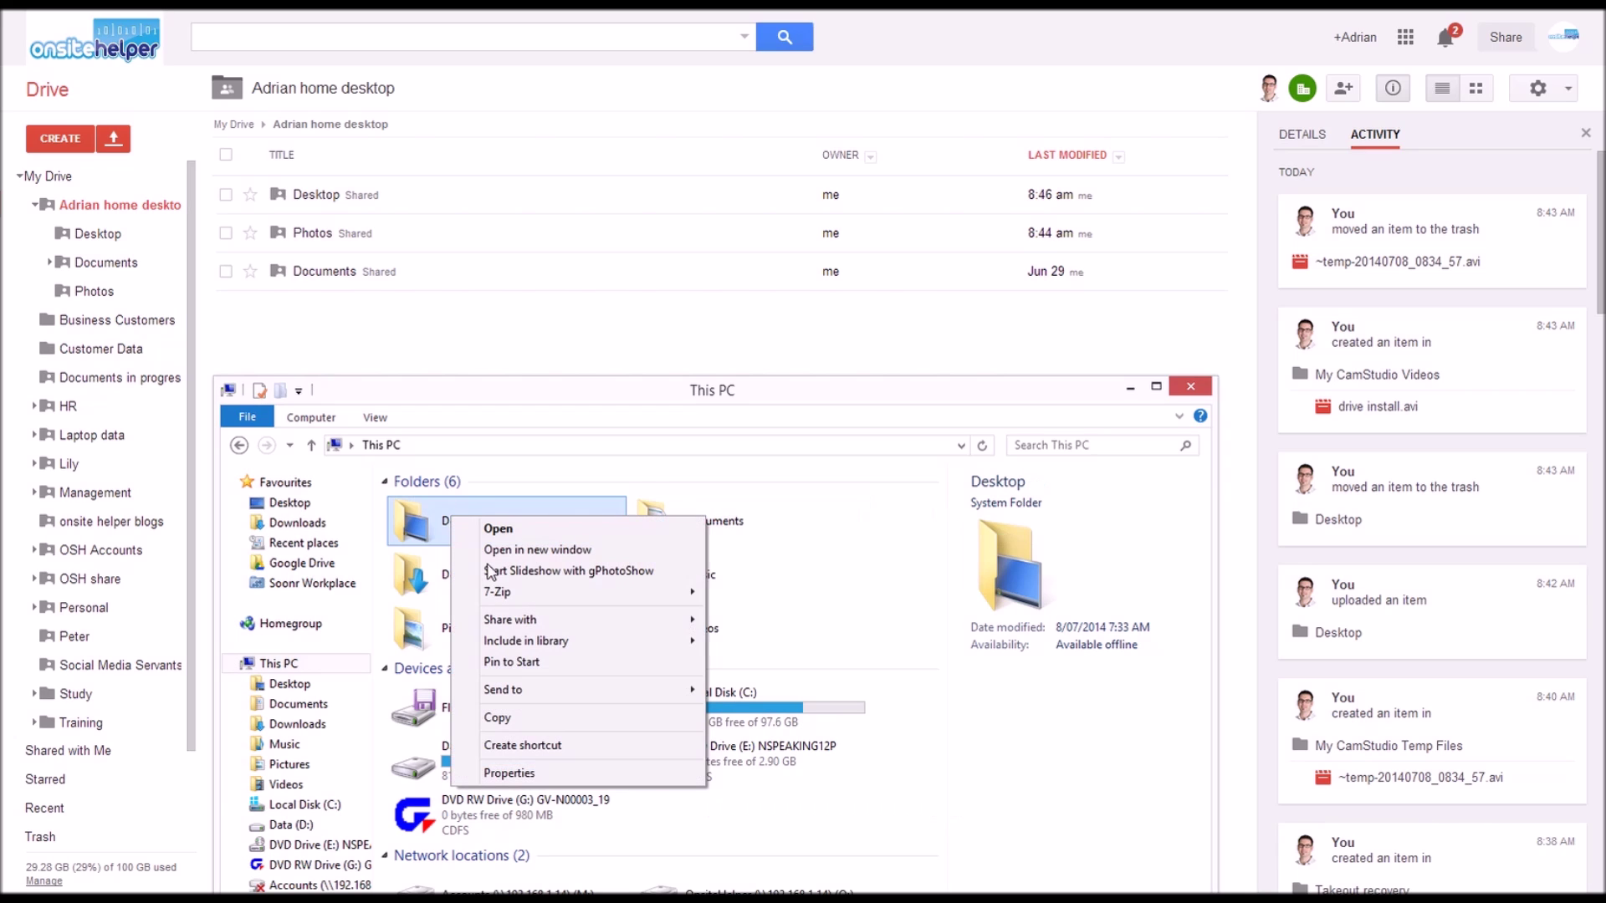
click(542, 776)
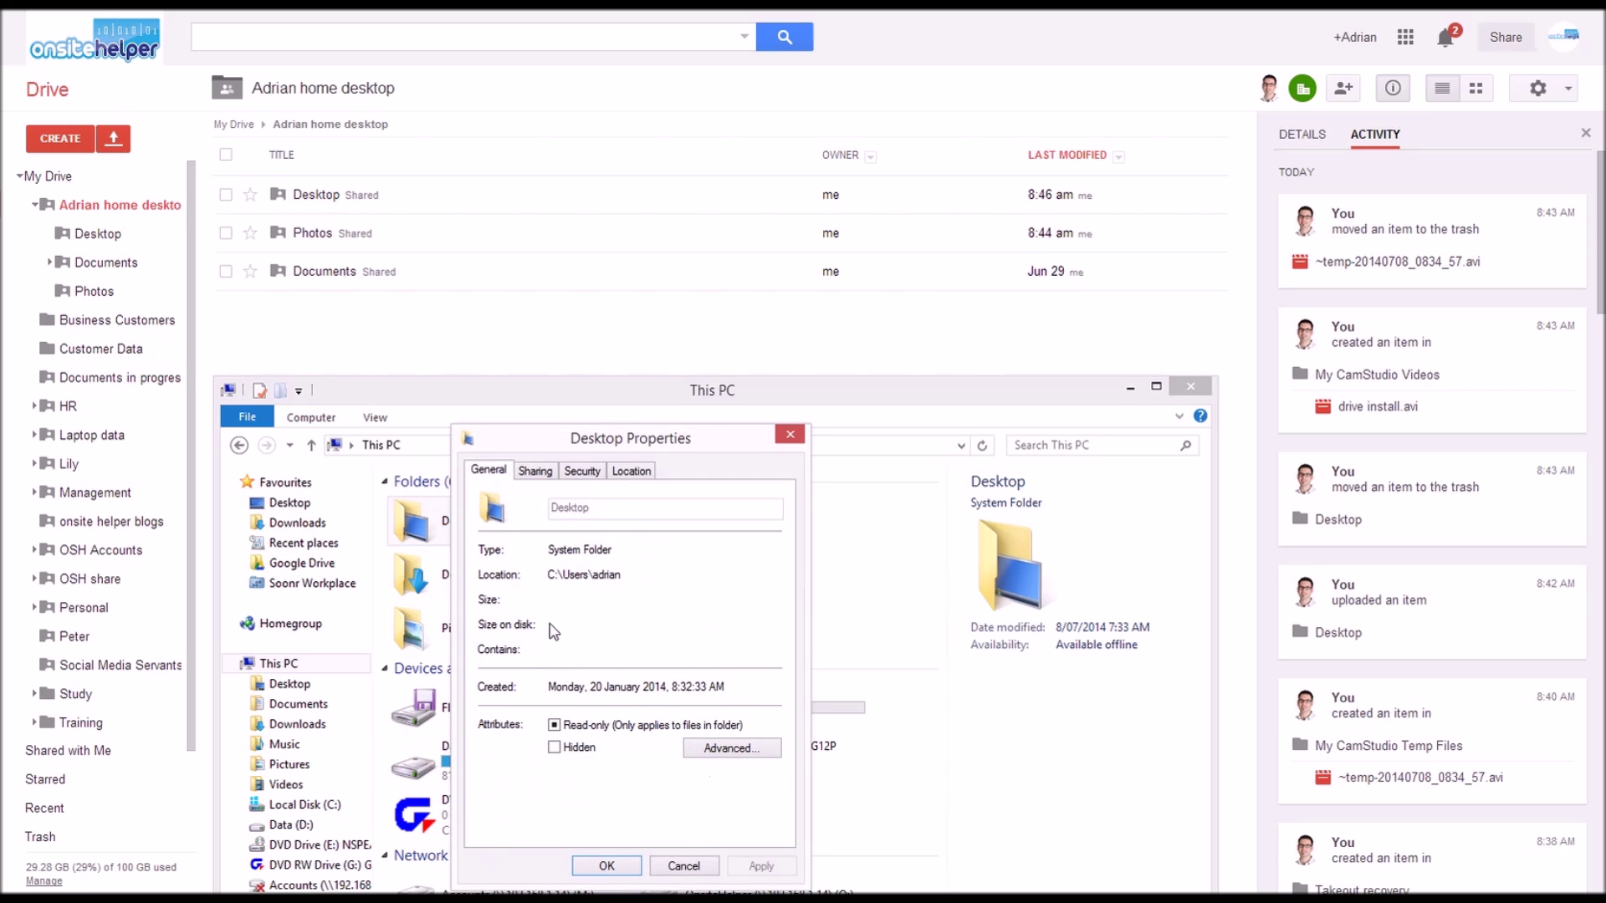
click(630, 470)
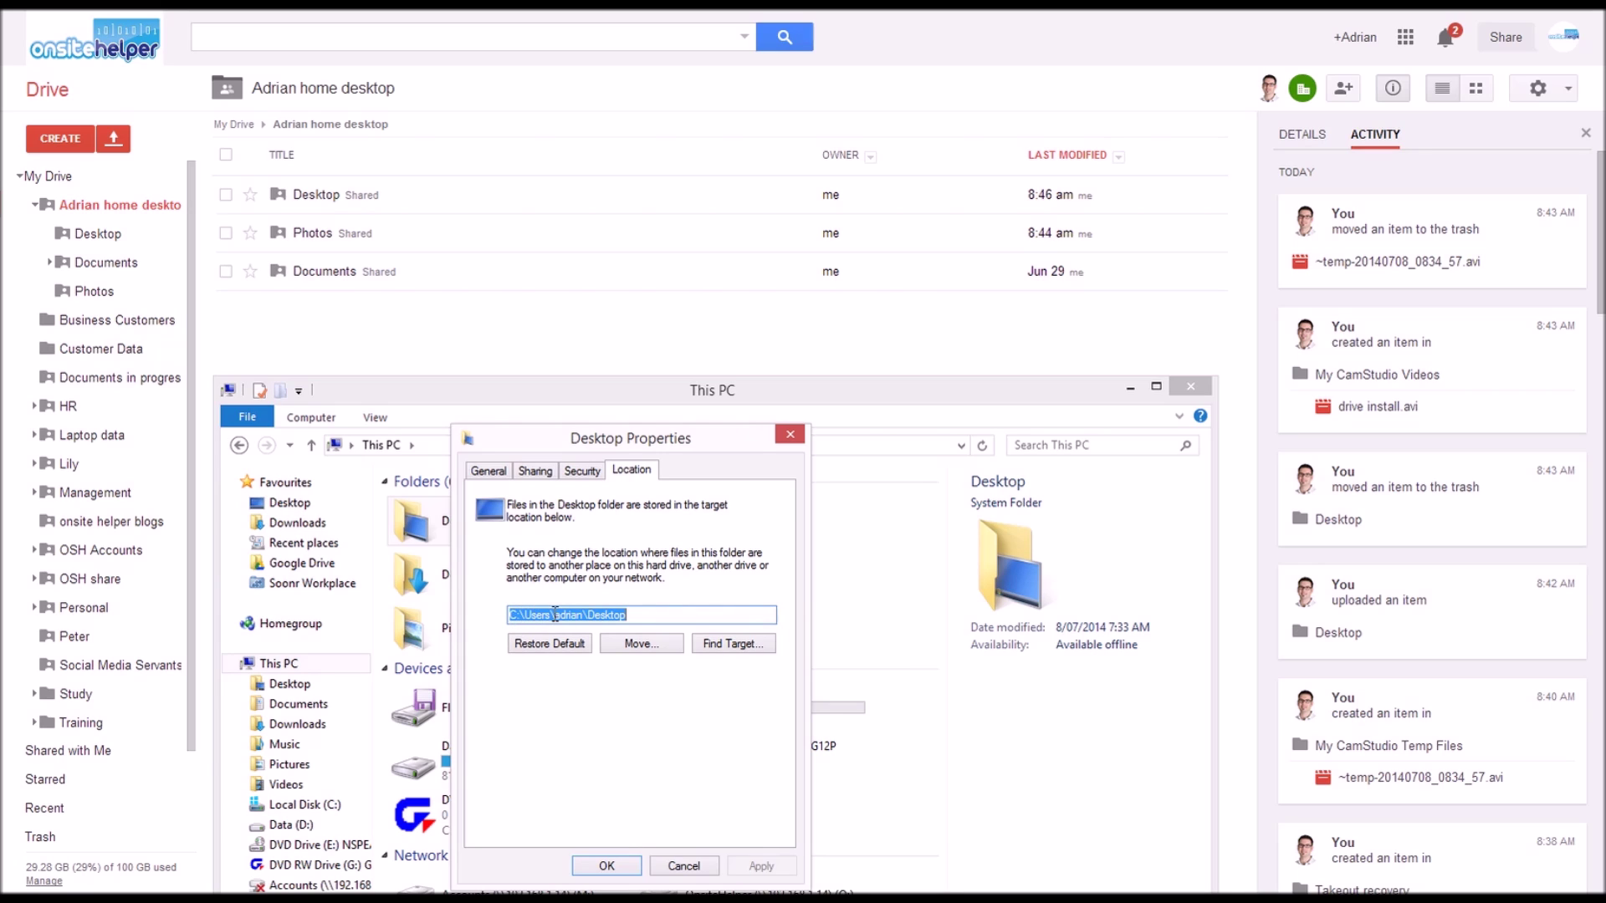
Step: Retarget Desktop to D:\Google Drive\Adrian home desktop\Desktop and apply the change
click(639, 646)
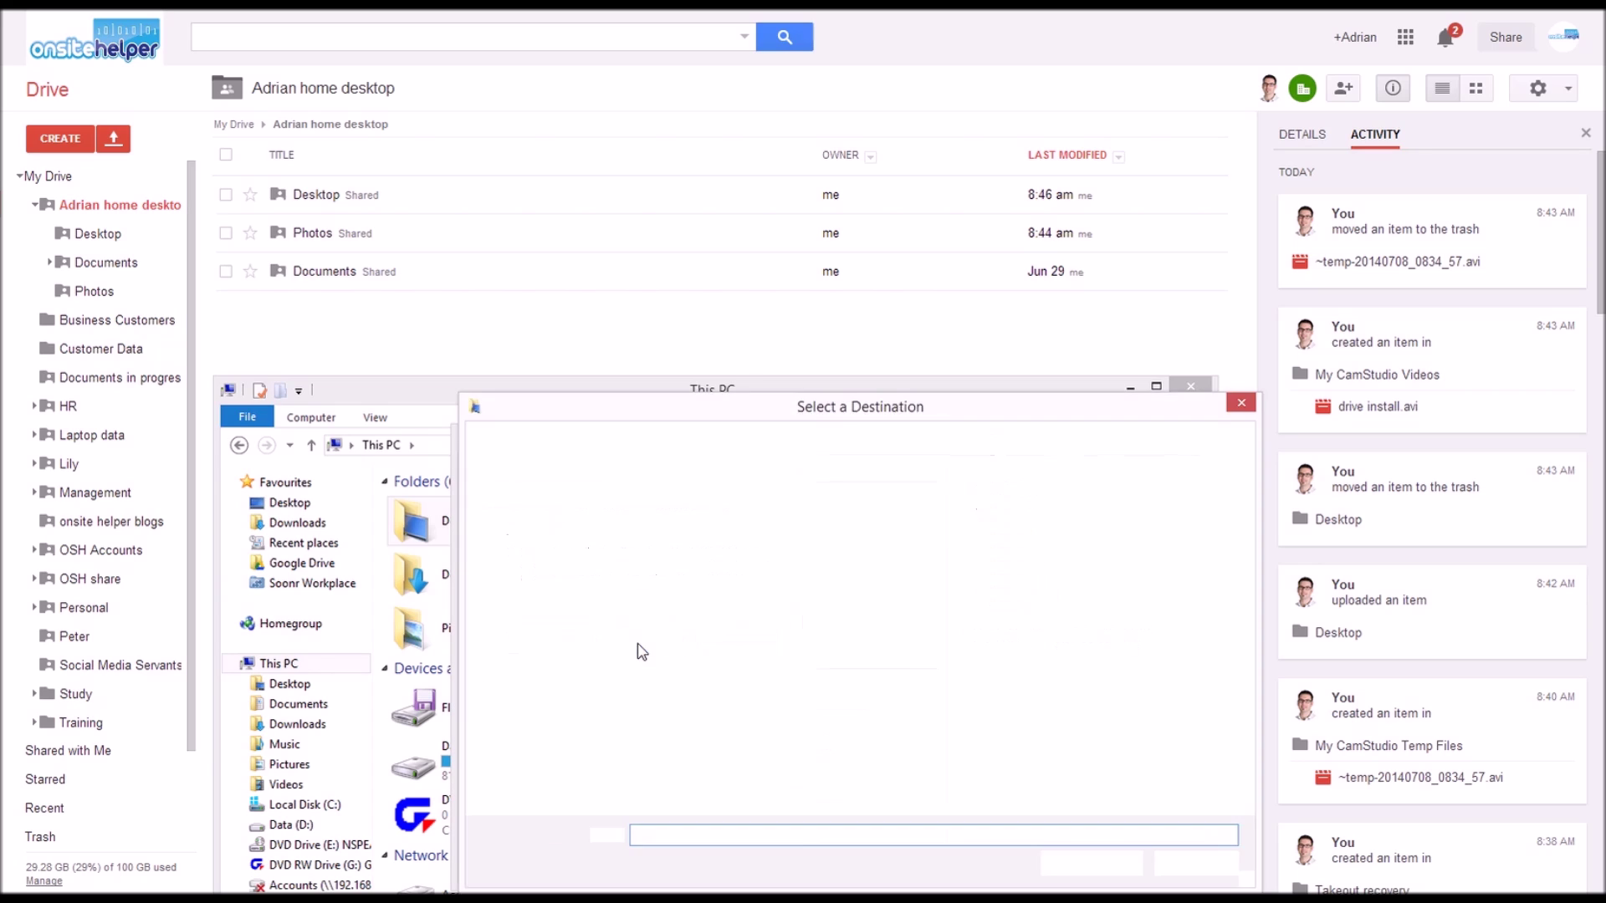
click(557, 588)
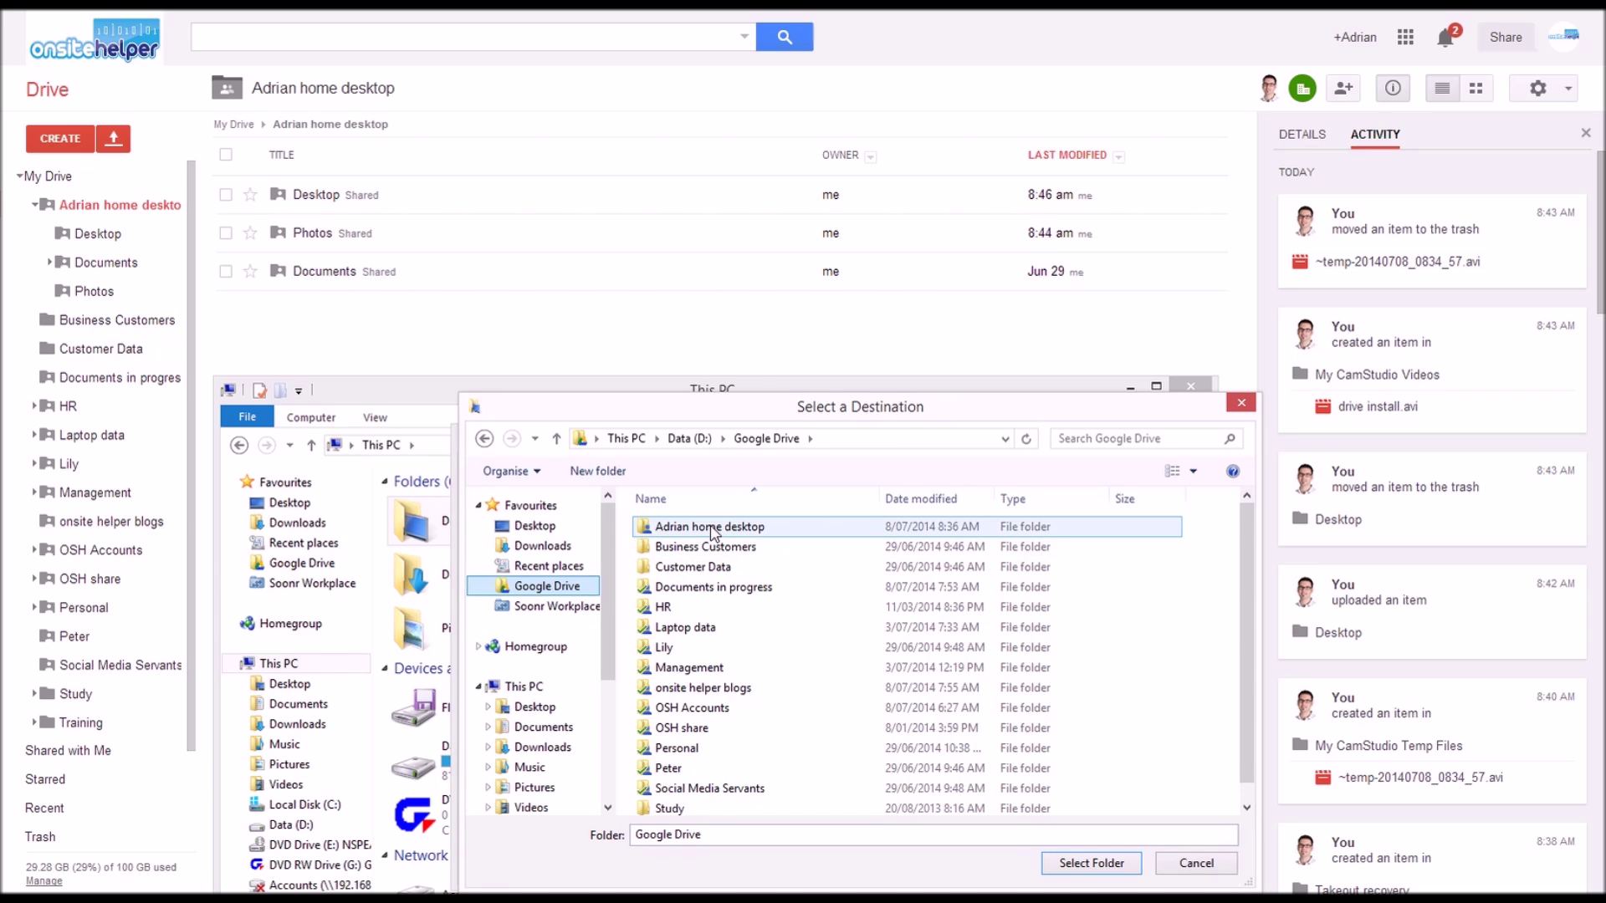
double_click(714, 528)
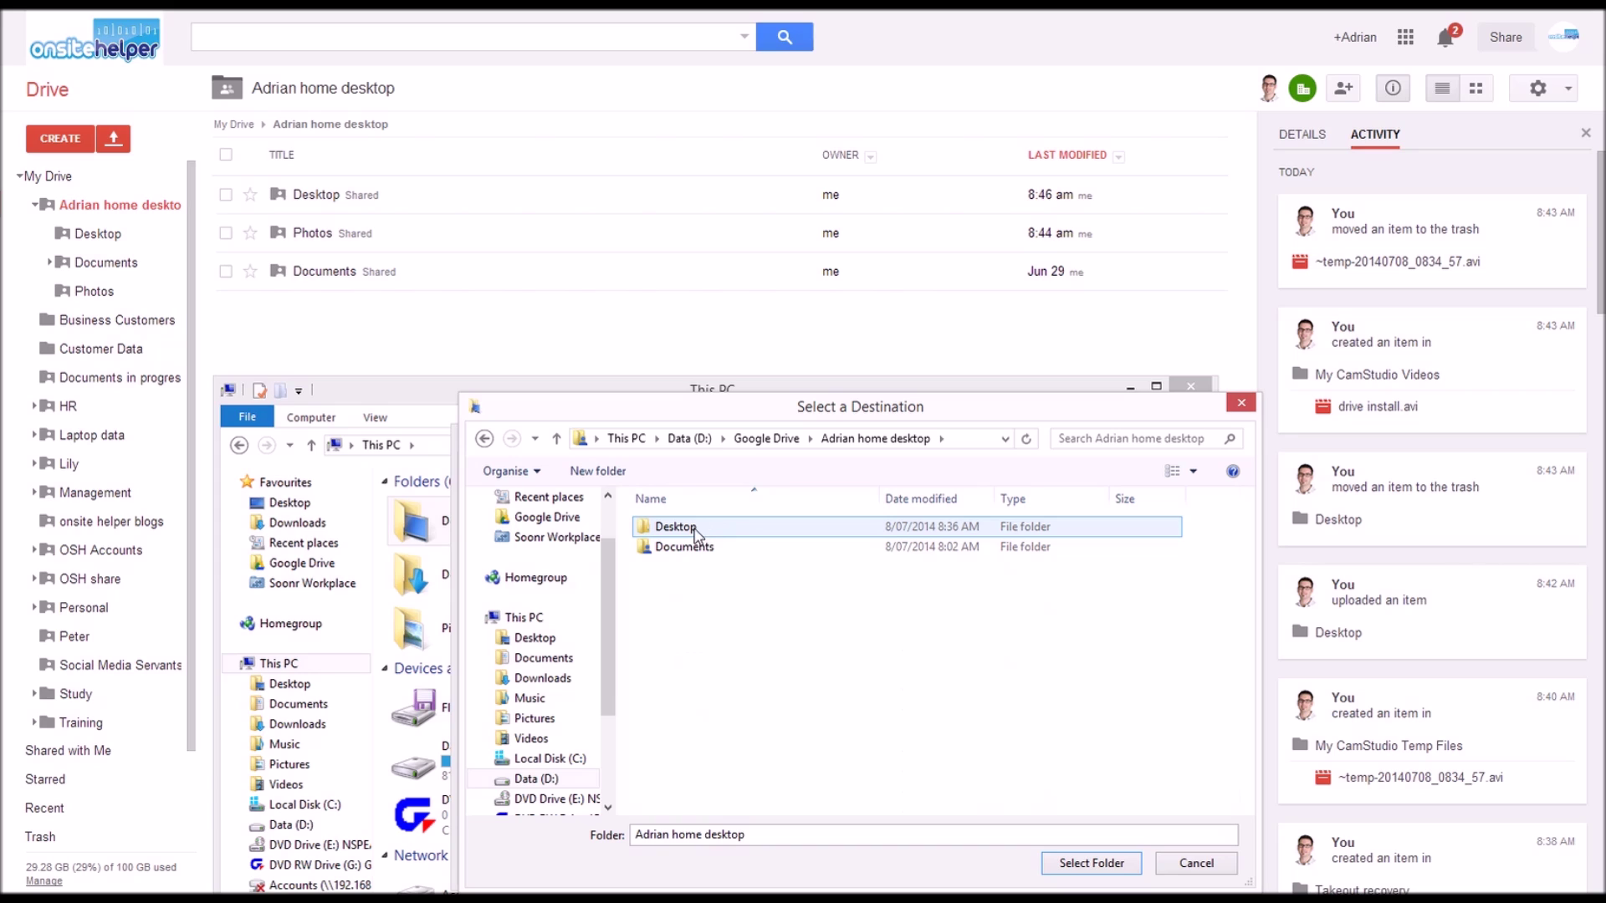
click(694, 533)
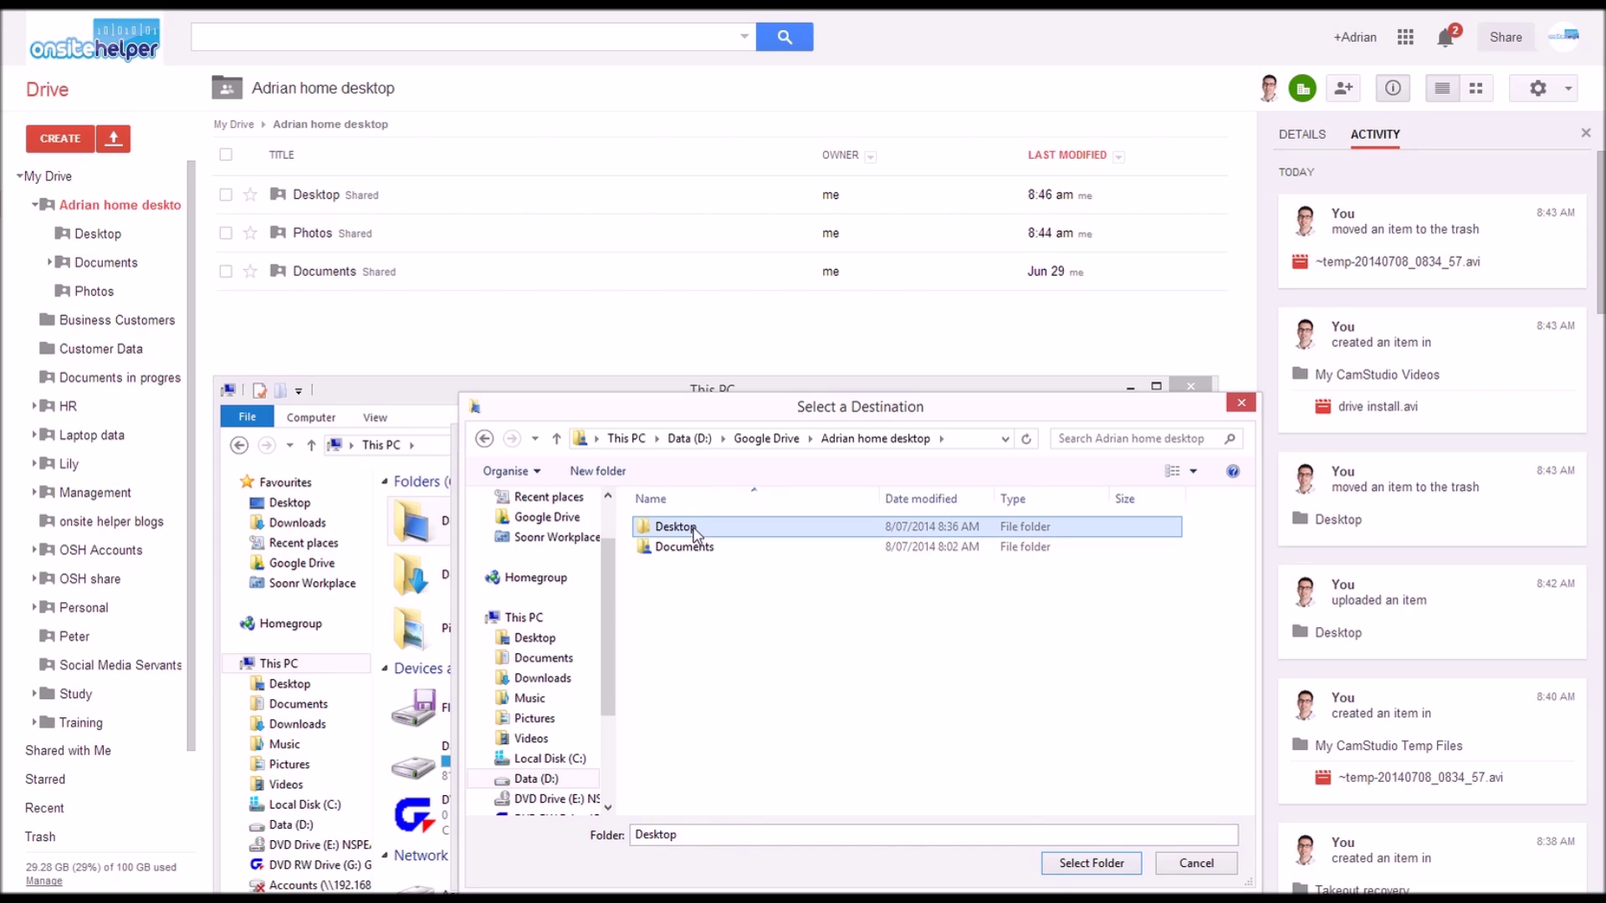
double_click(753, 535)
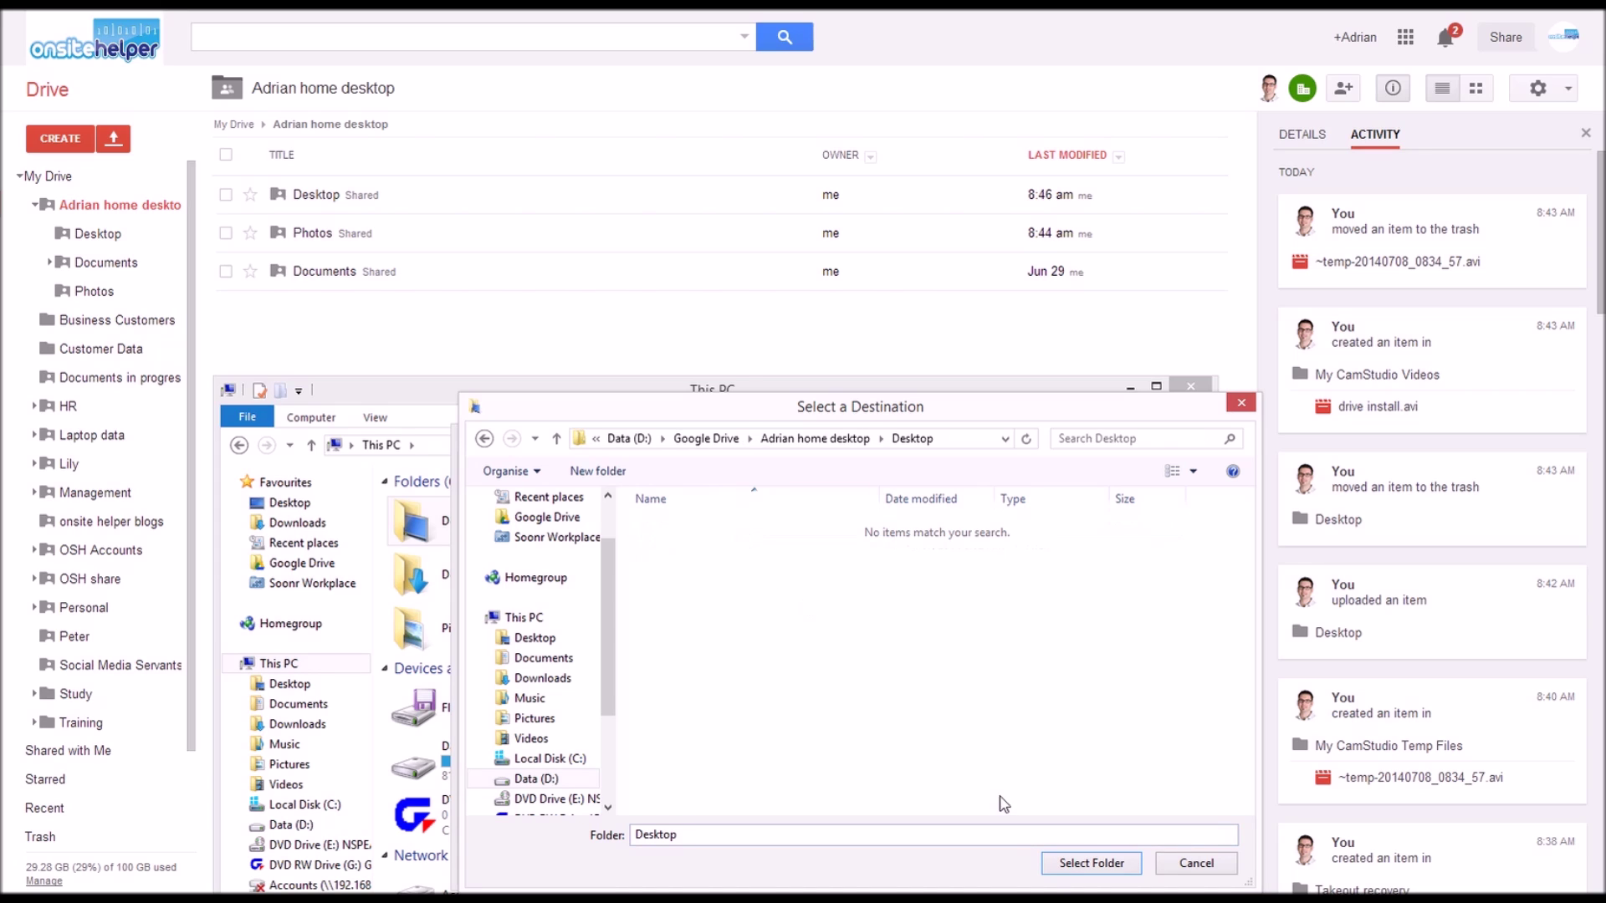
click(1061, 866)
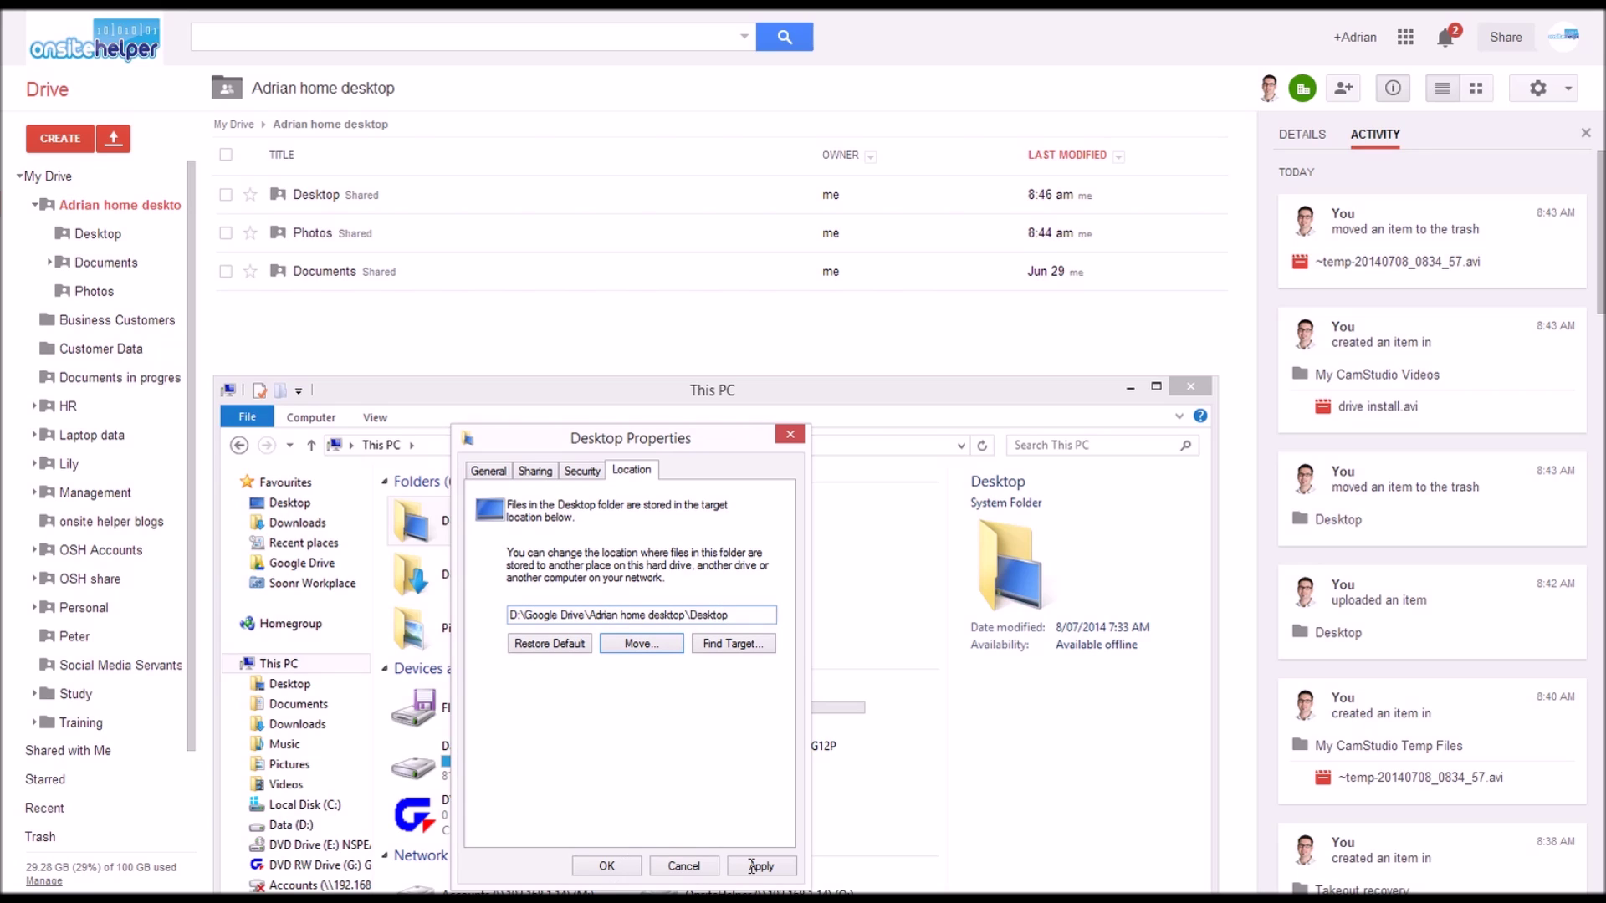
click(607, 866)
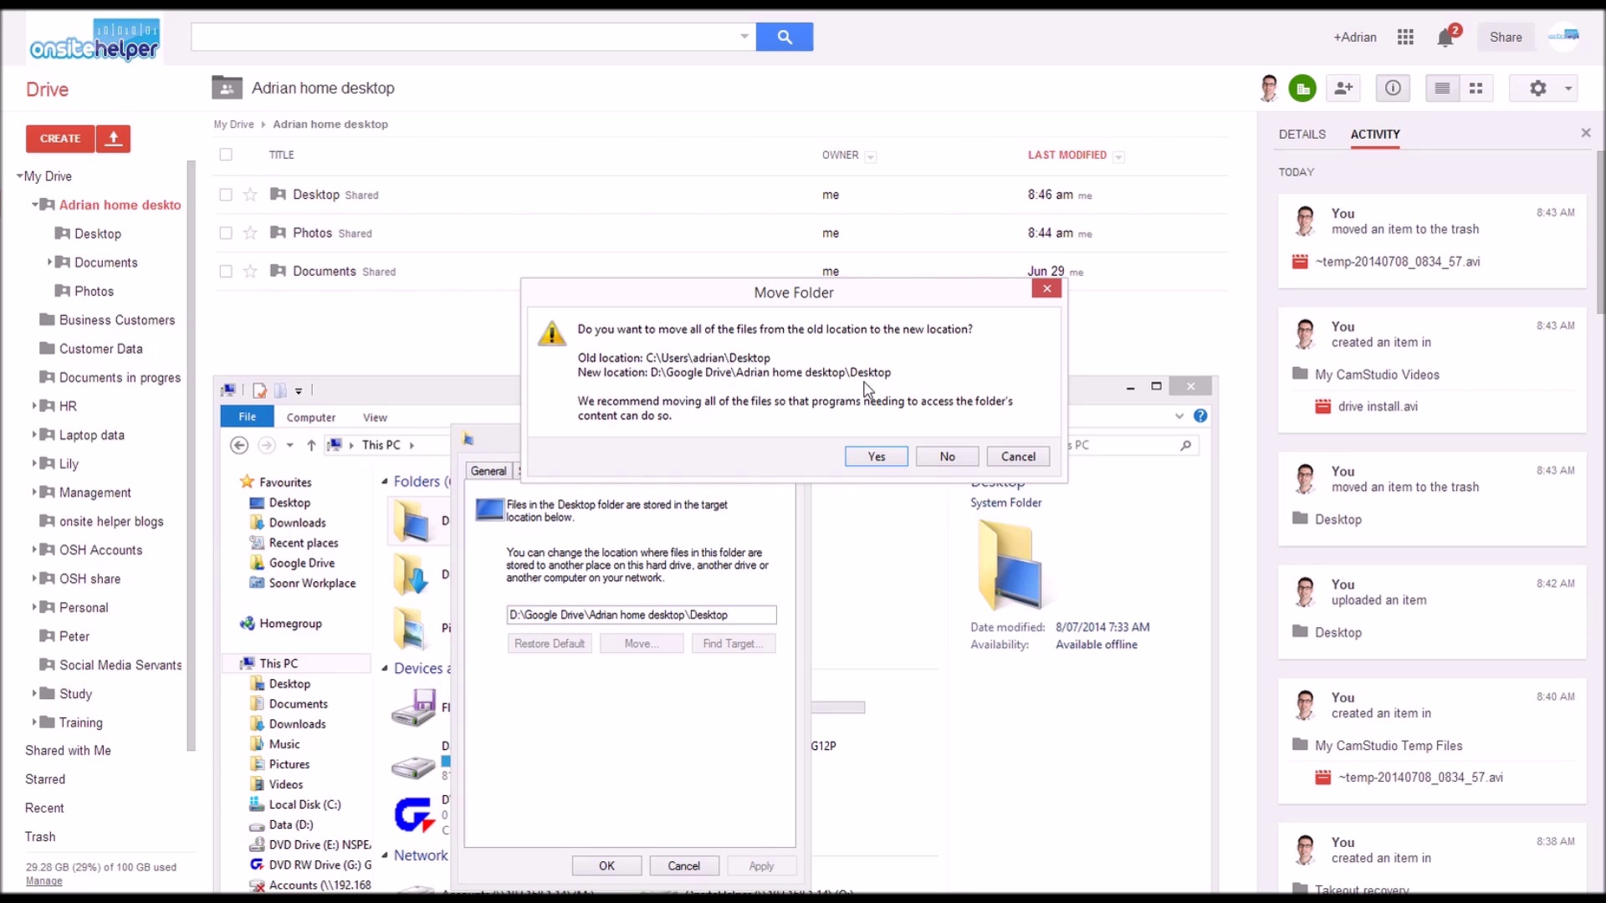
Step: Move Desktop's 32 existing items into the Drive folder, then return to This PC
click(876, 458)
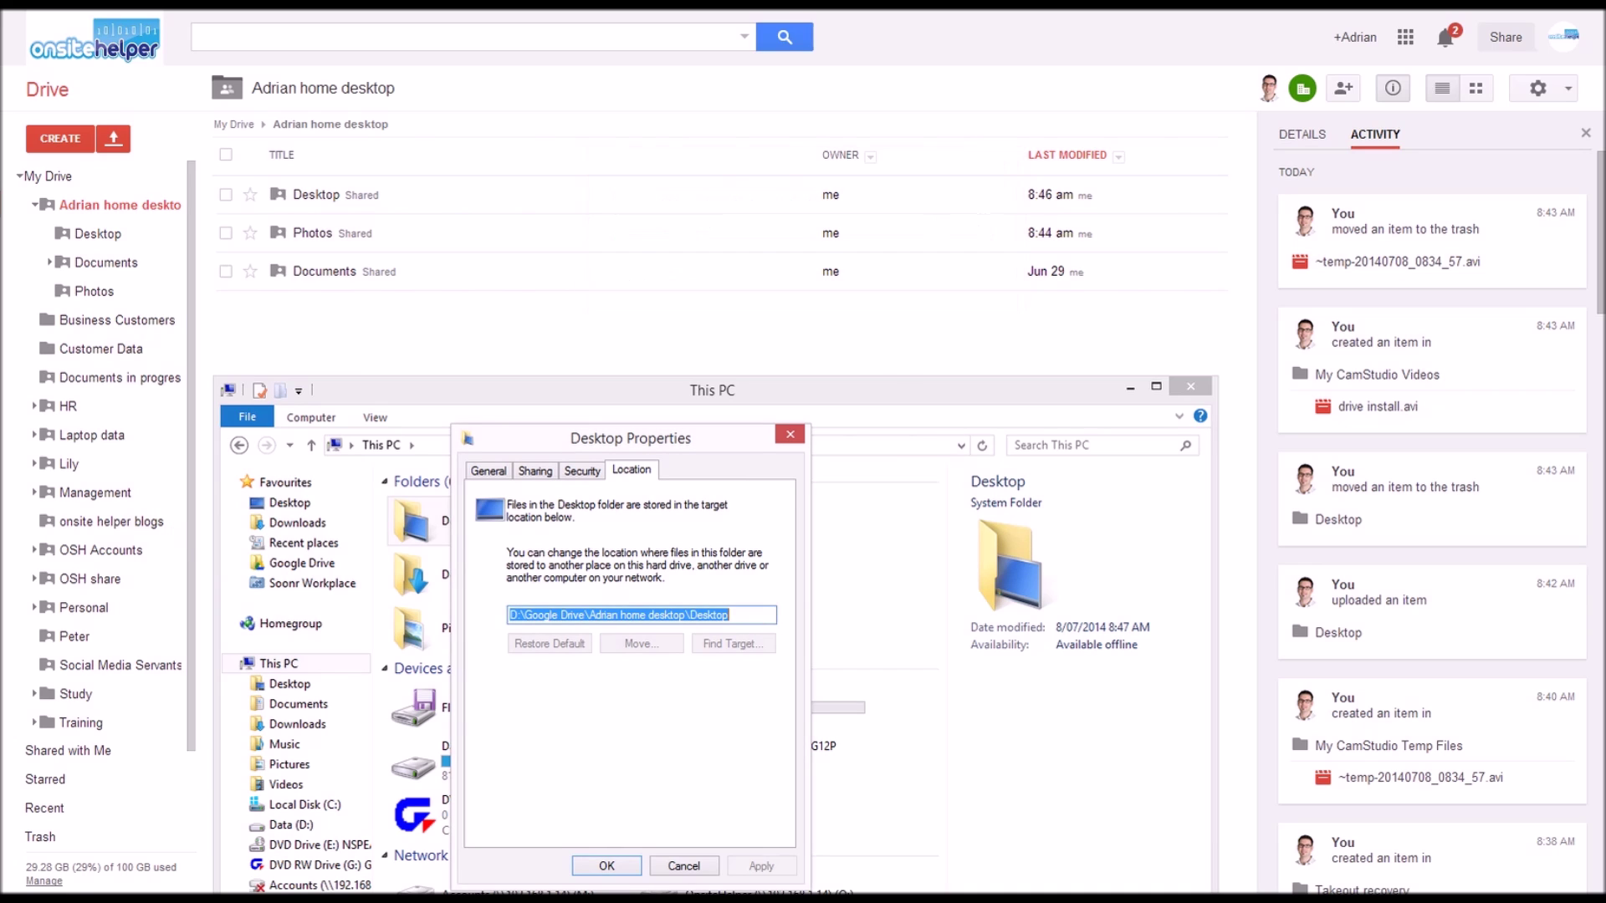
key(alt+Tab)
mouse_move(317, 784)
click(138, 805)
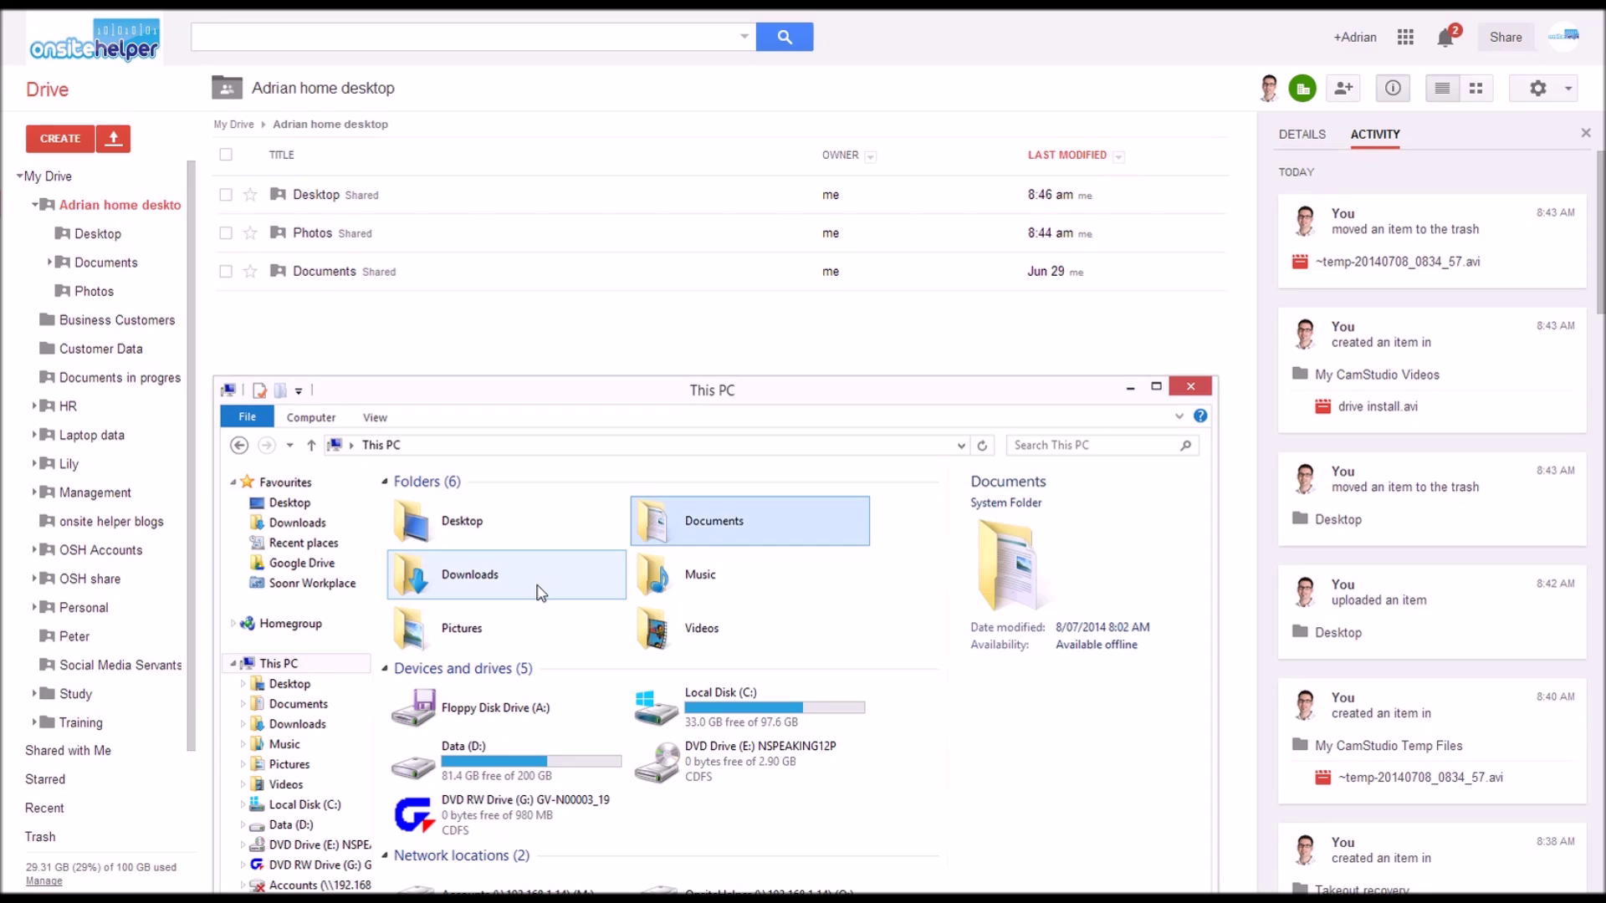